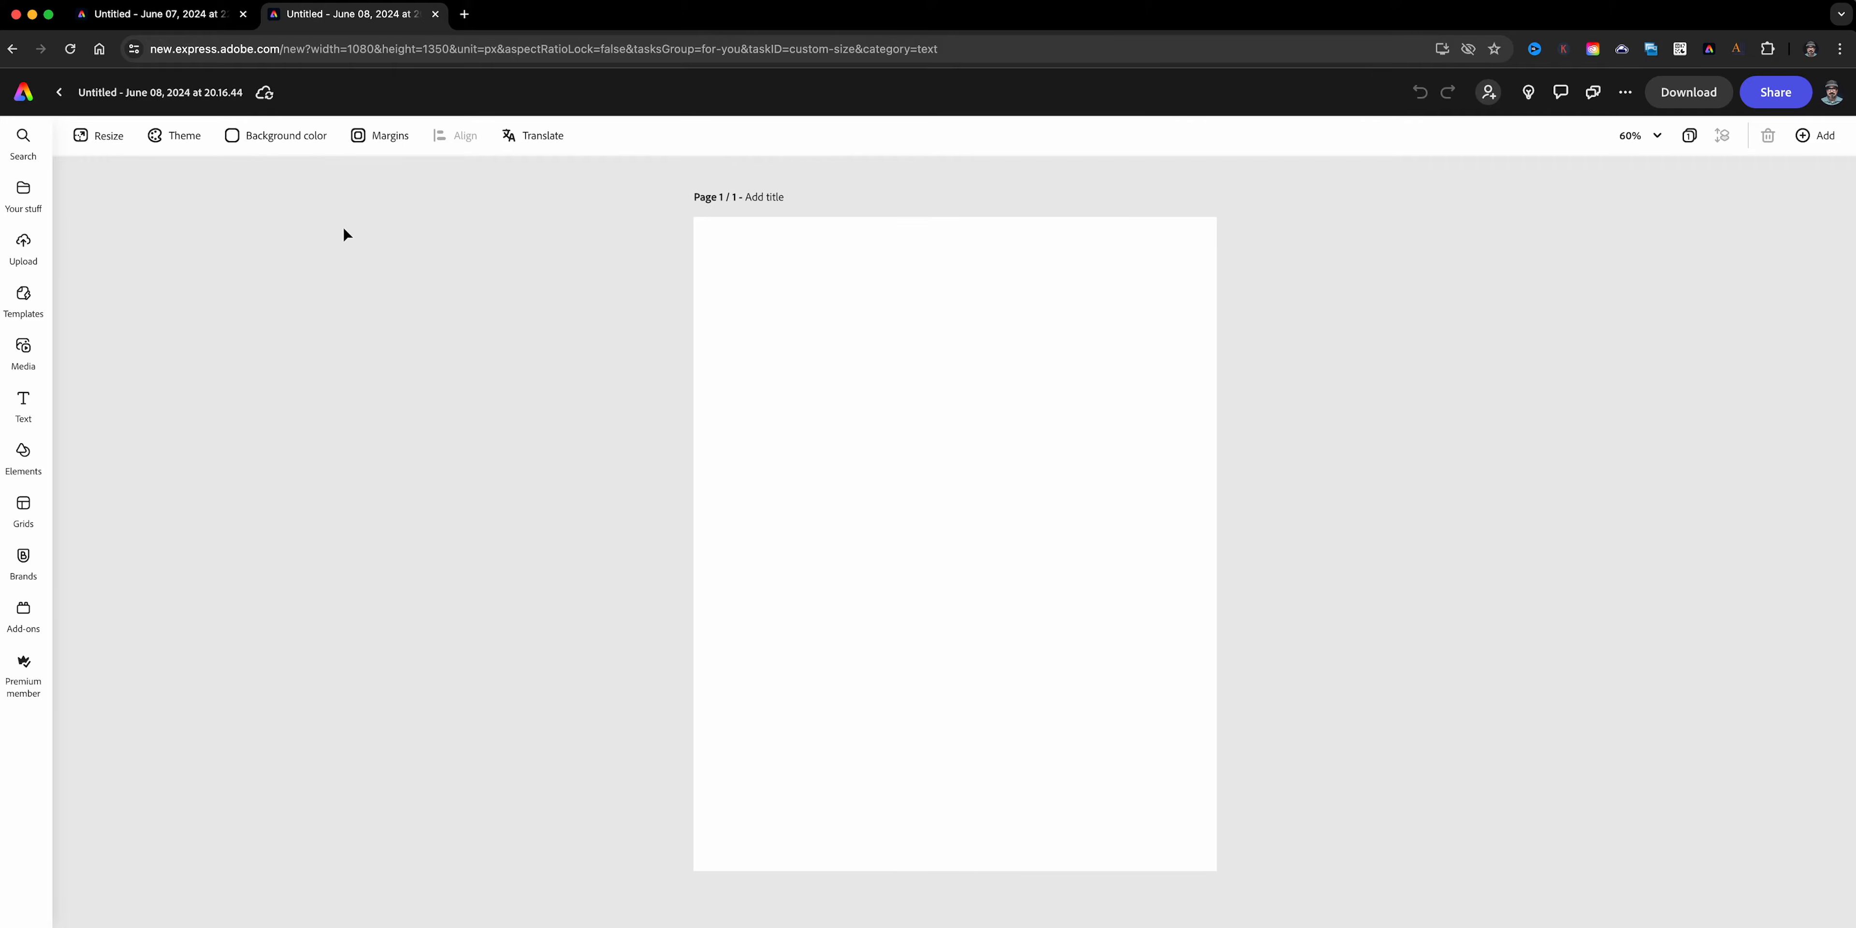
- Set the blank page's background color to black
{"action": "left_click", "coordinate": [305, 141]}
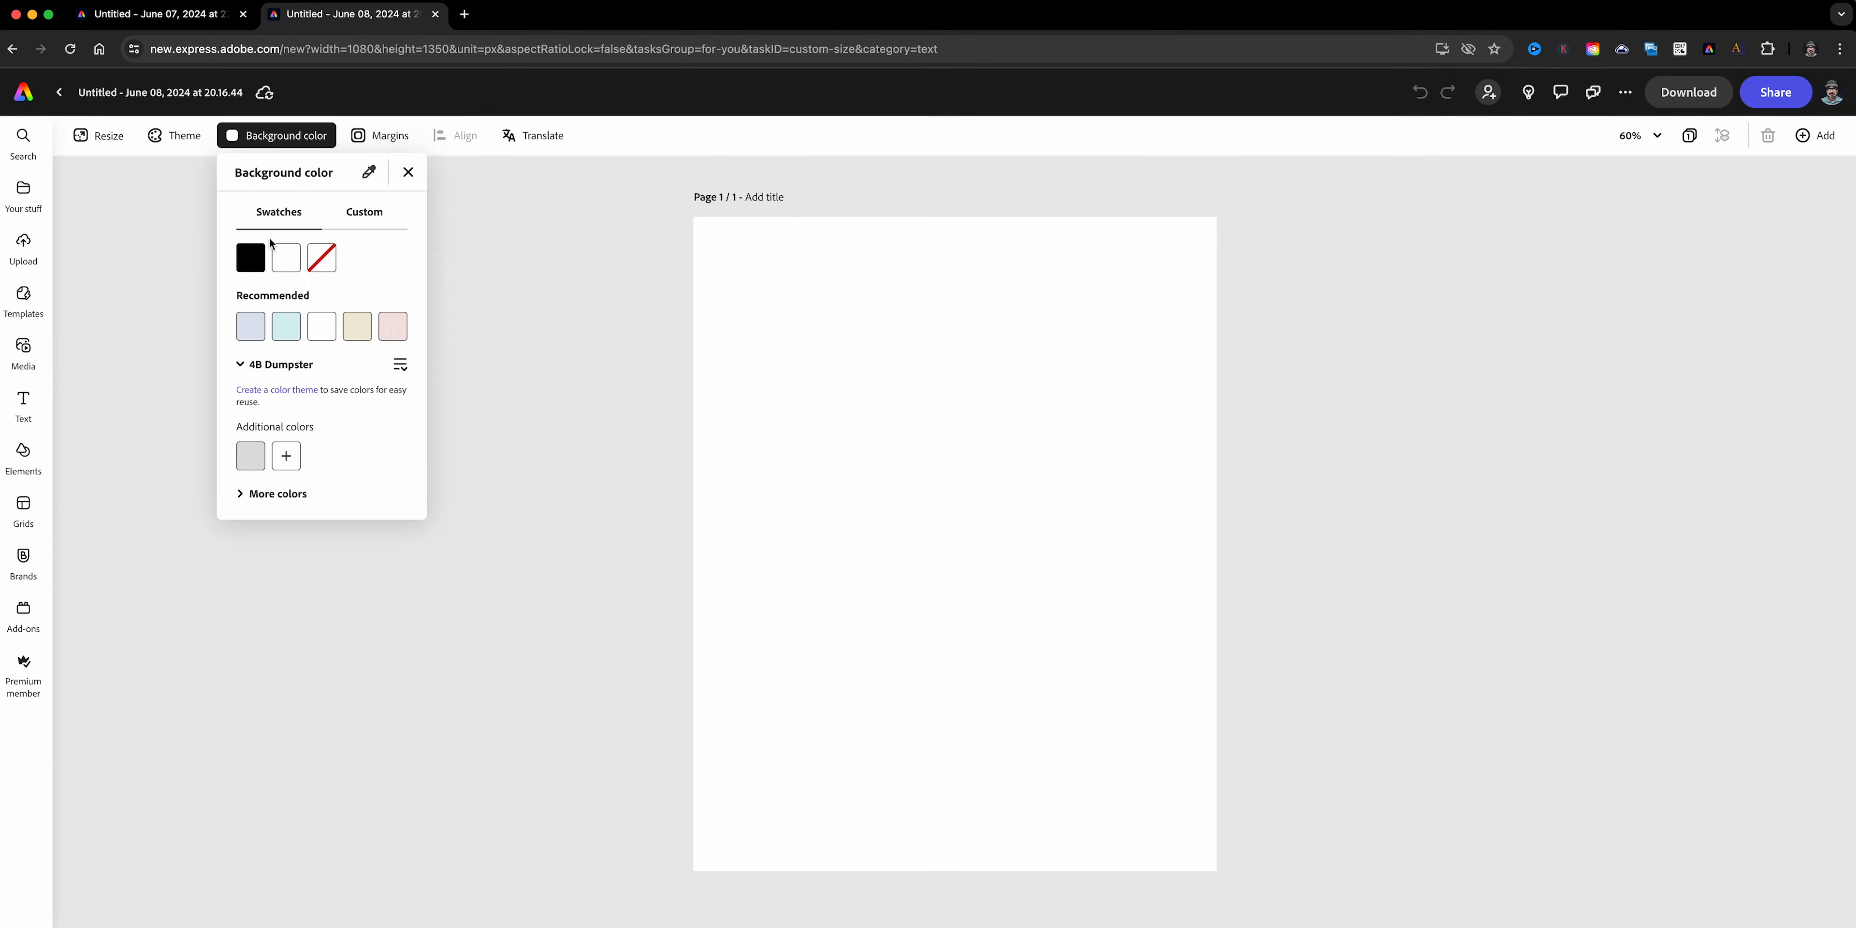
{"action": "left_click", "coordinate": [250, 258]}
{"action": "left_click", "coordinate": [473, 282]}
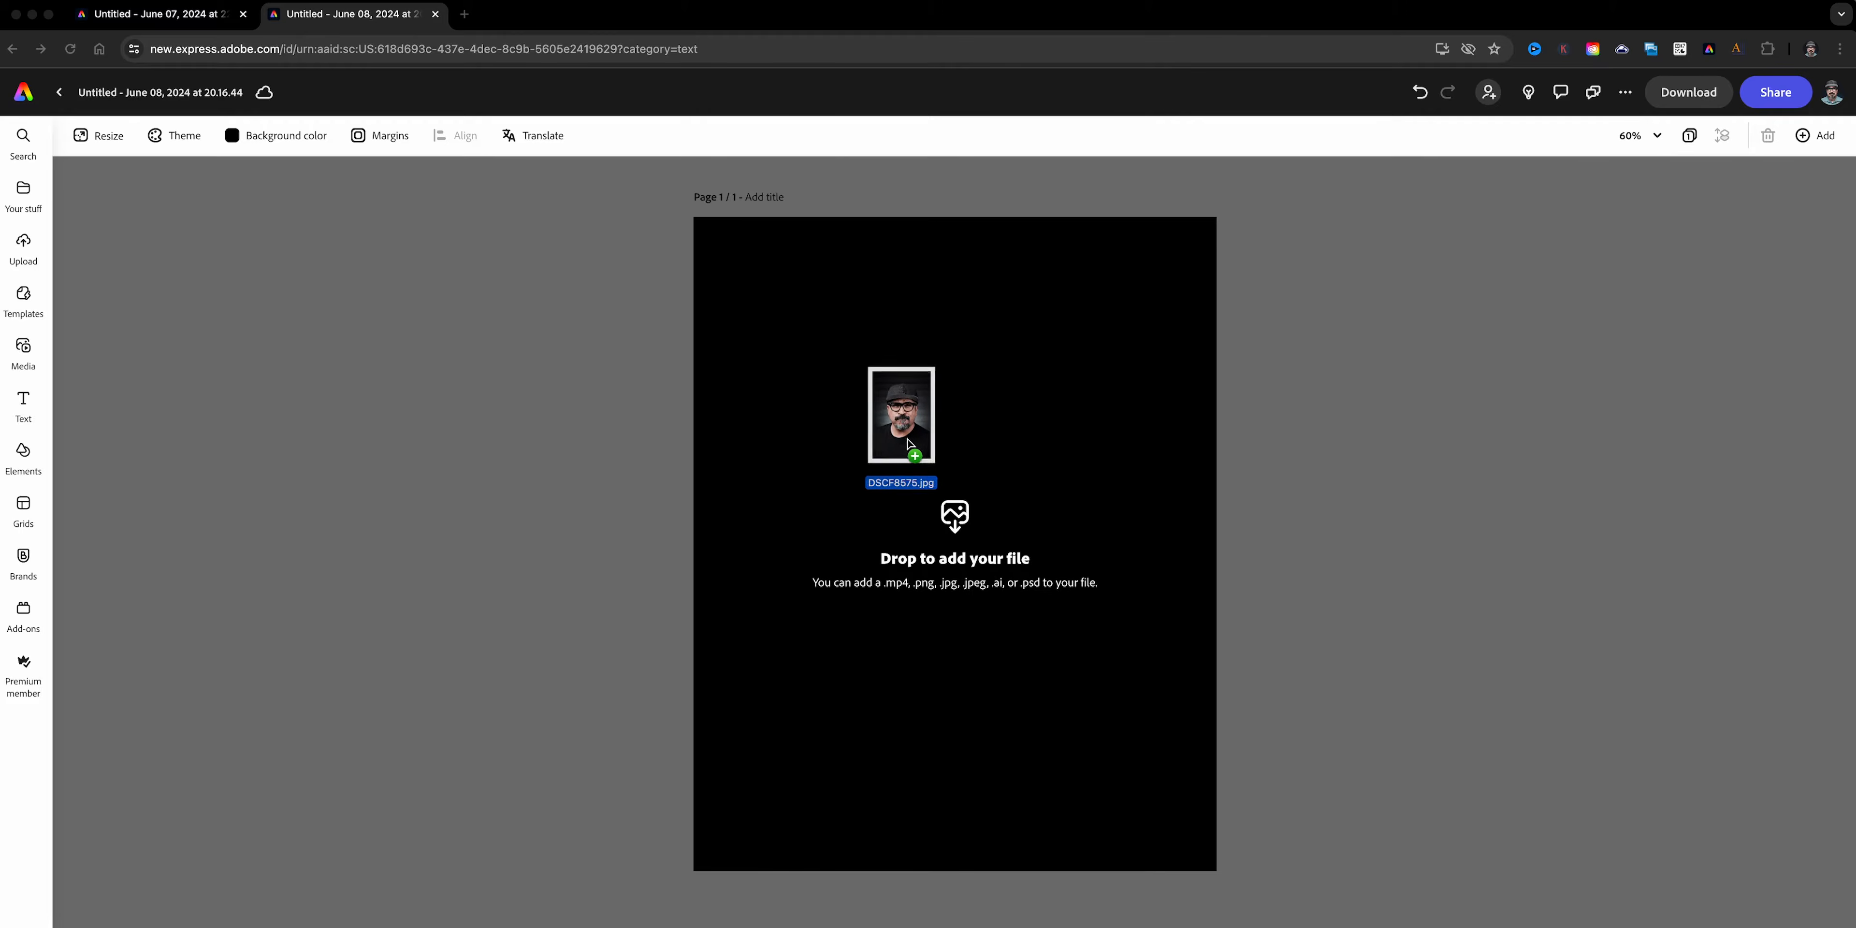
- Add the portrait photo DSCF8575.jpg to the page, enlarge it to cover the page width and position the face near the center
{"action": "left_click_drag", "start_coordinate": [899, 414], "coordinate": [878, 429]}
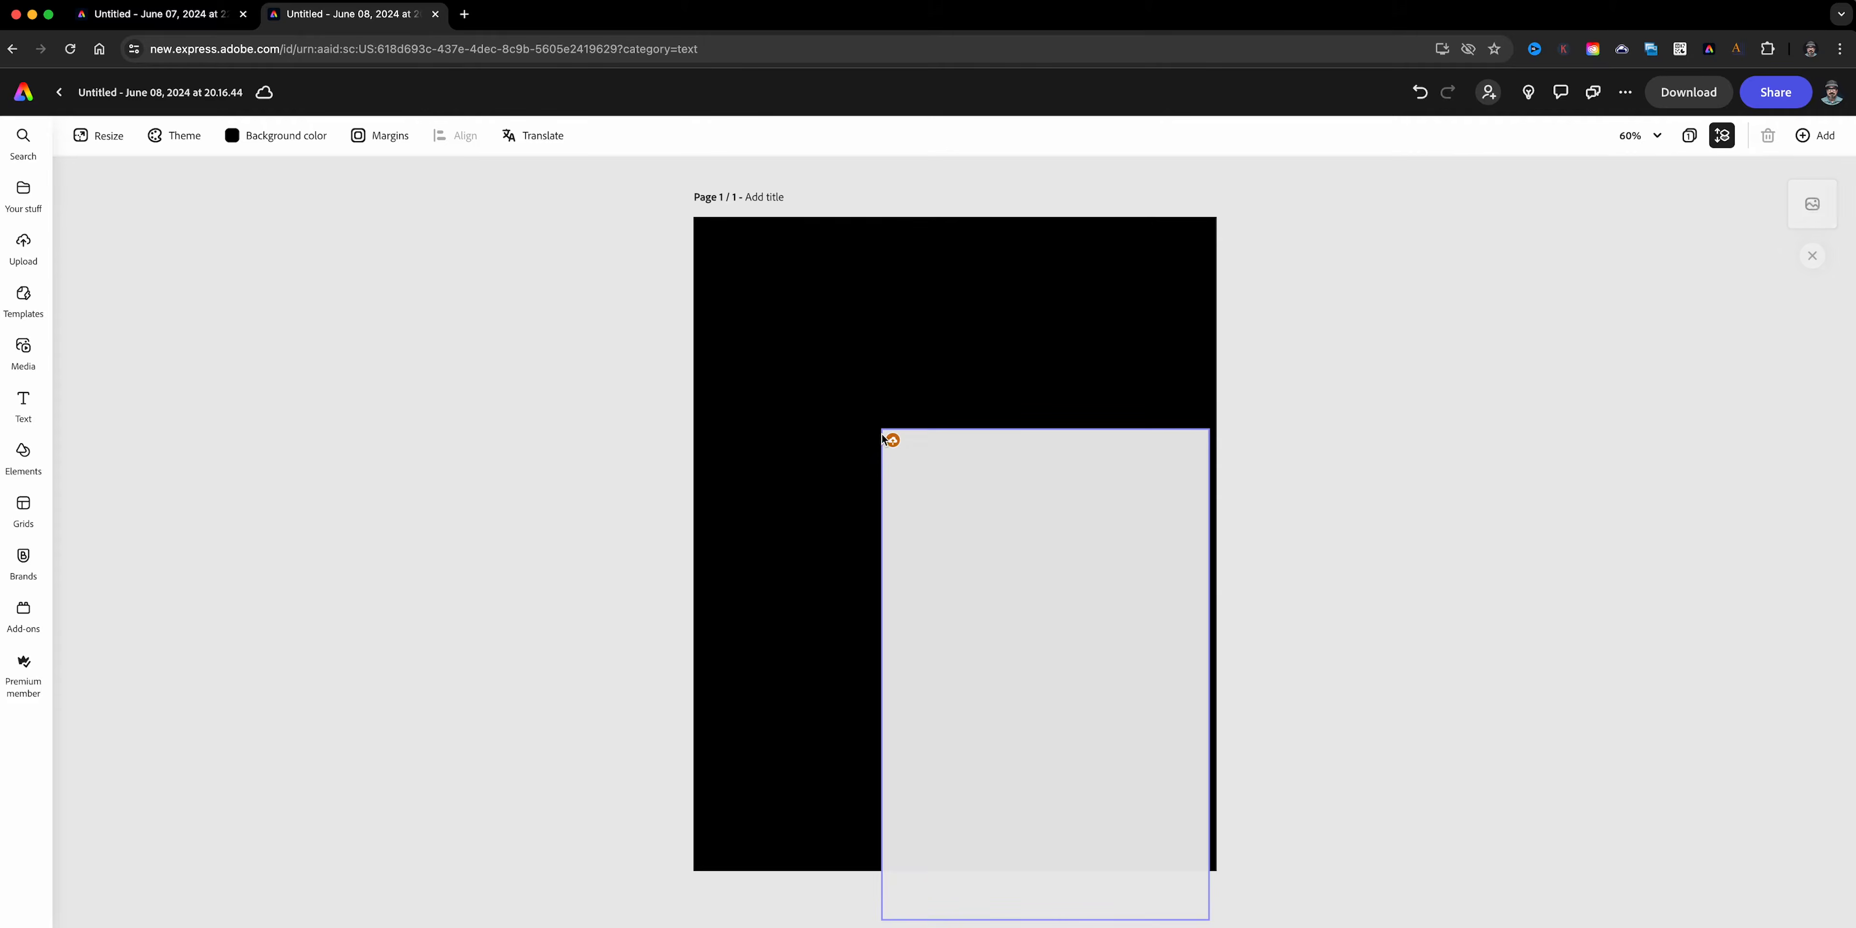
{"action": "left_click_drag", "start_coordinate": [934, 519], "coordinate": [1084, 477]}
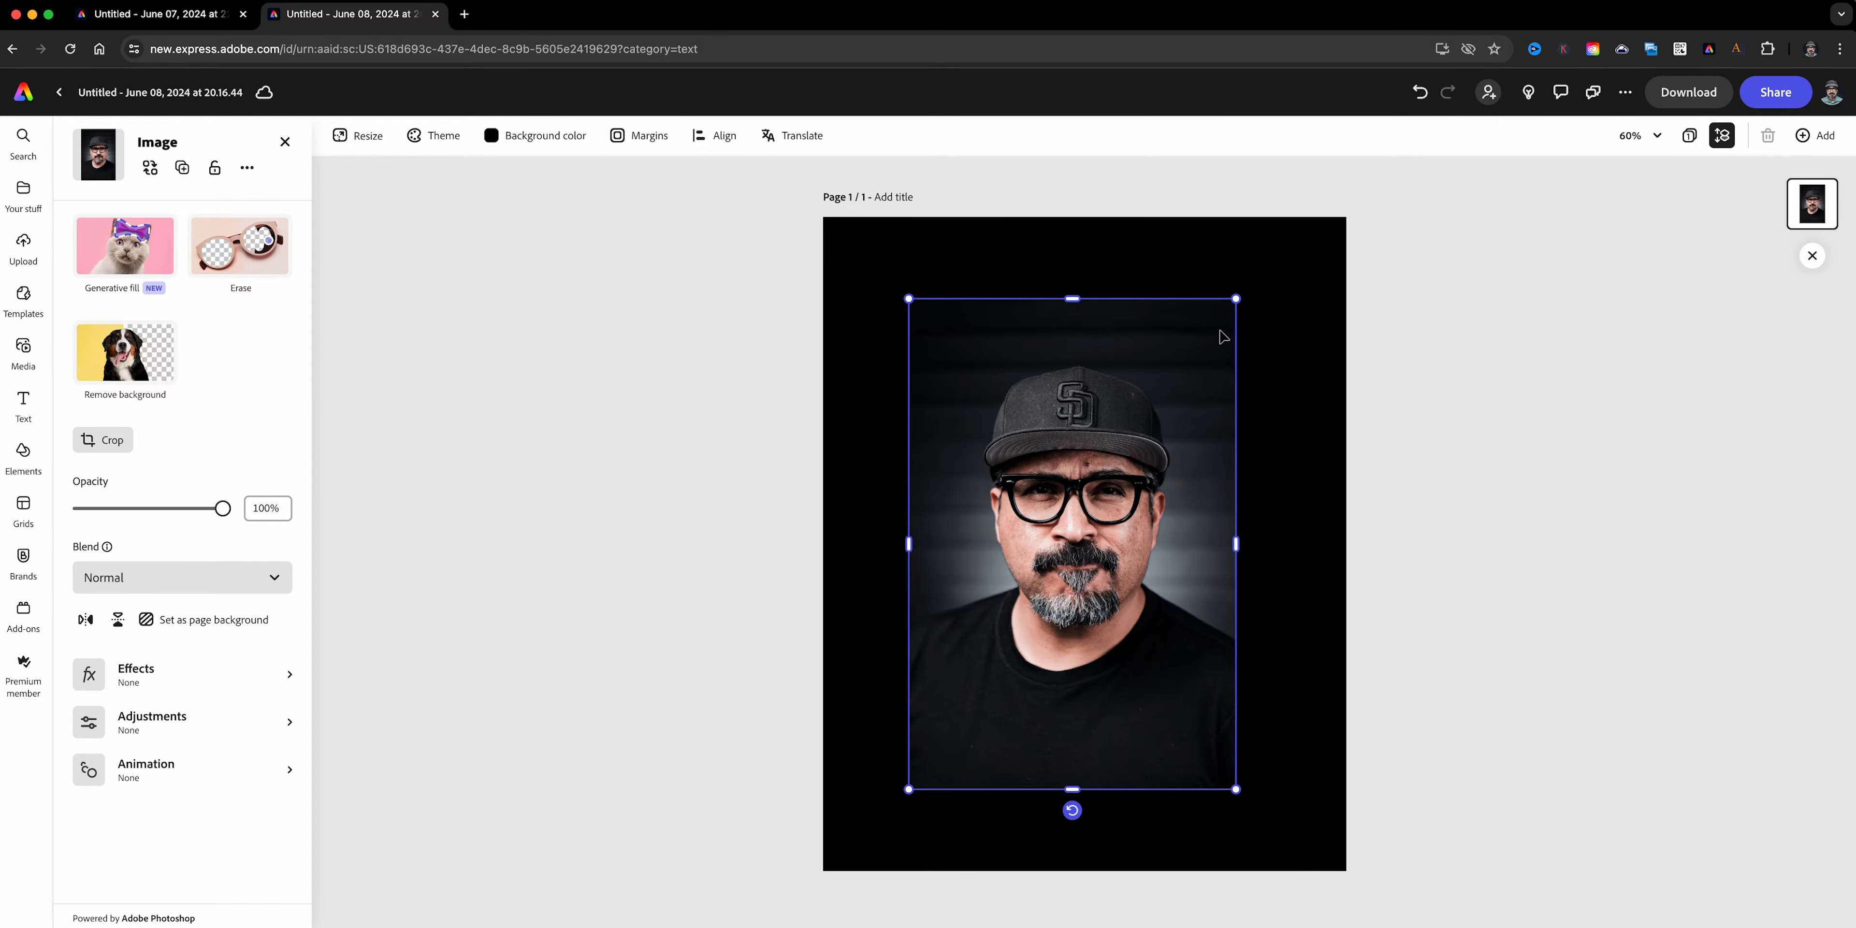
{"action": "left_click_drag", "start_coordinate": [1236, 298], "coordinate": [1318, 244]}
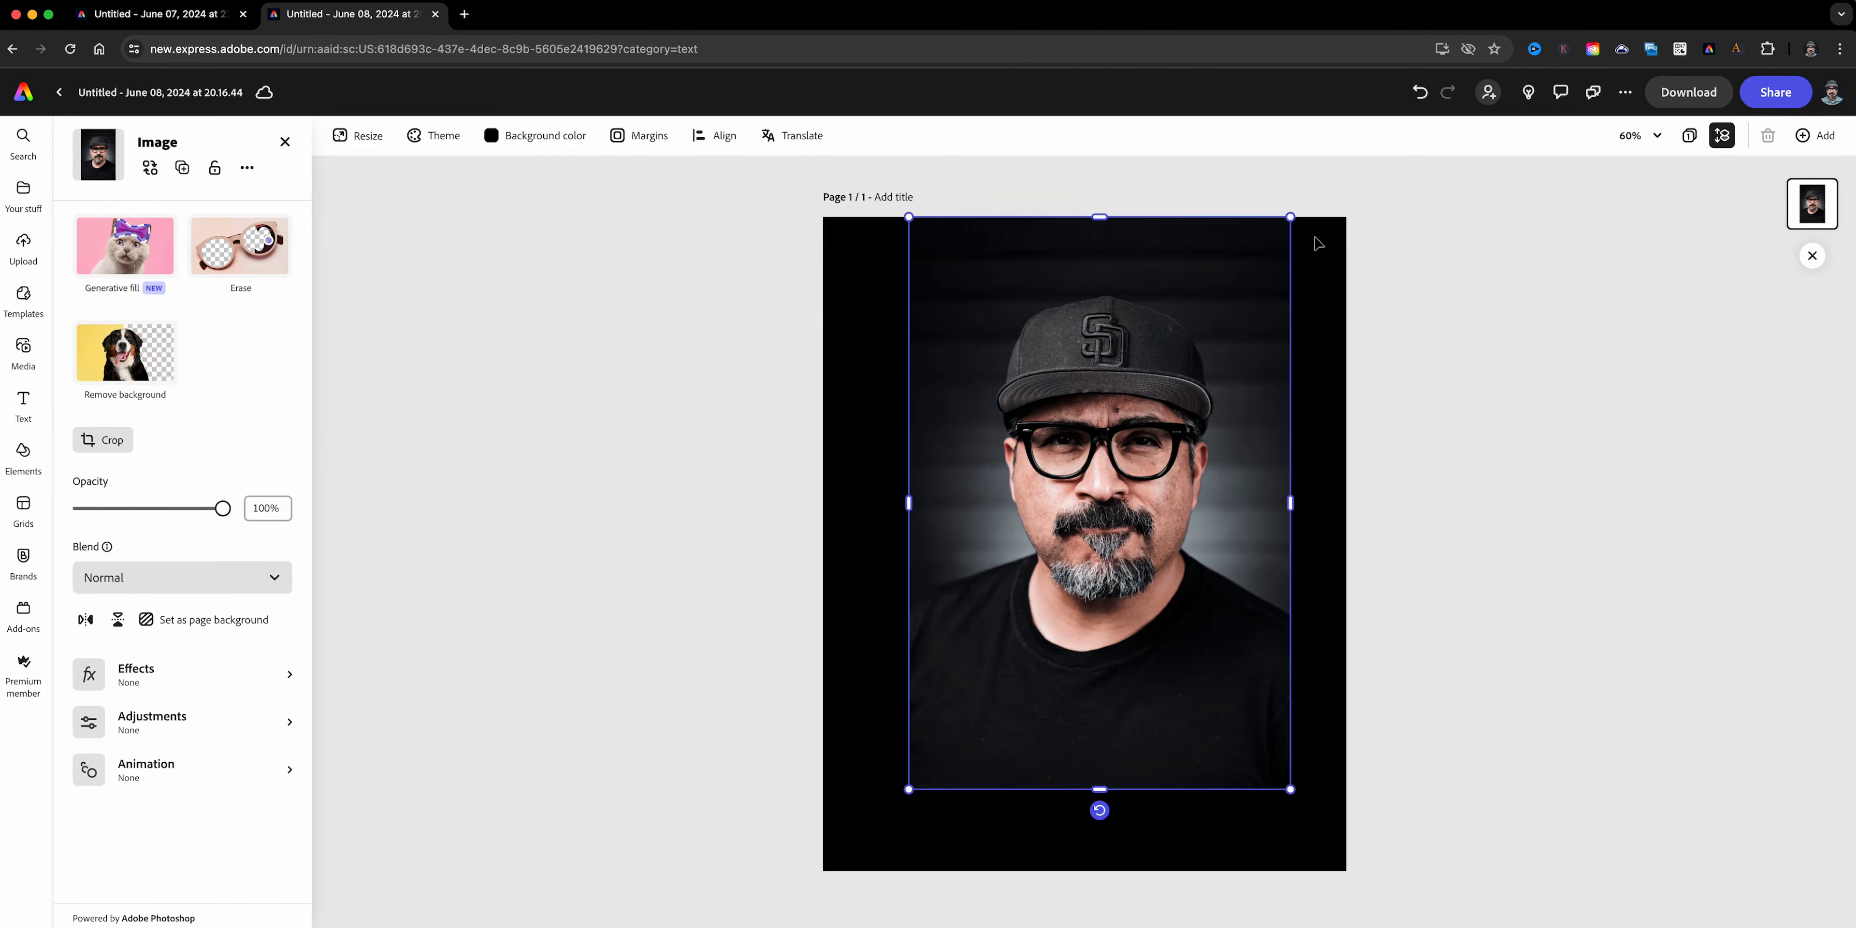
{"action": "left_click_drag", "start_coordinate": [1291, 789], "coordinate": [1359, 894]}
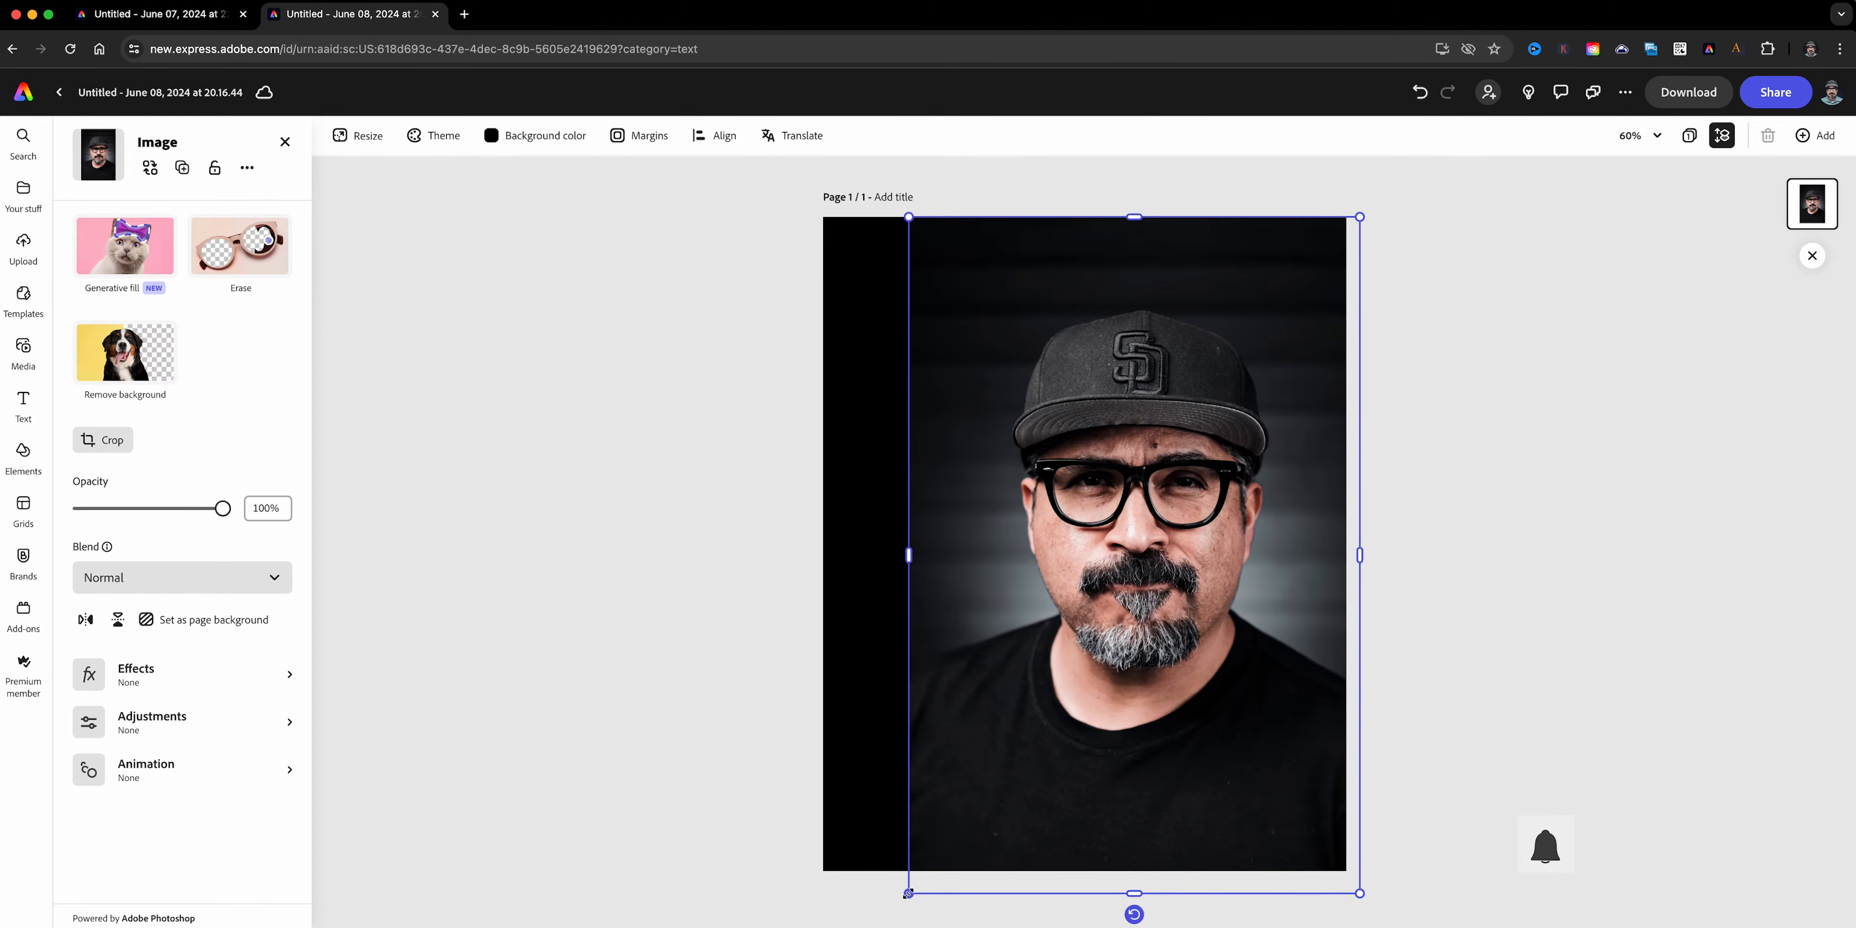
{"action": "left_click_drag", "start_coordinate": [941, 830], "coordinate": [900, 829]}
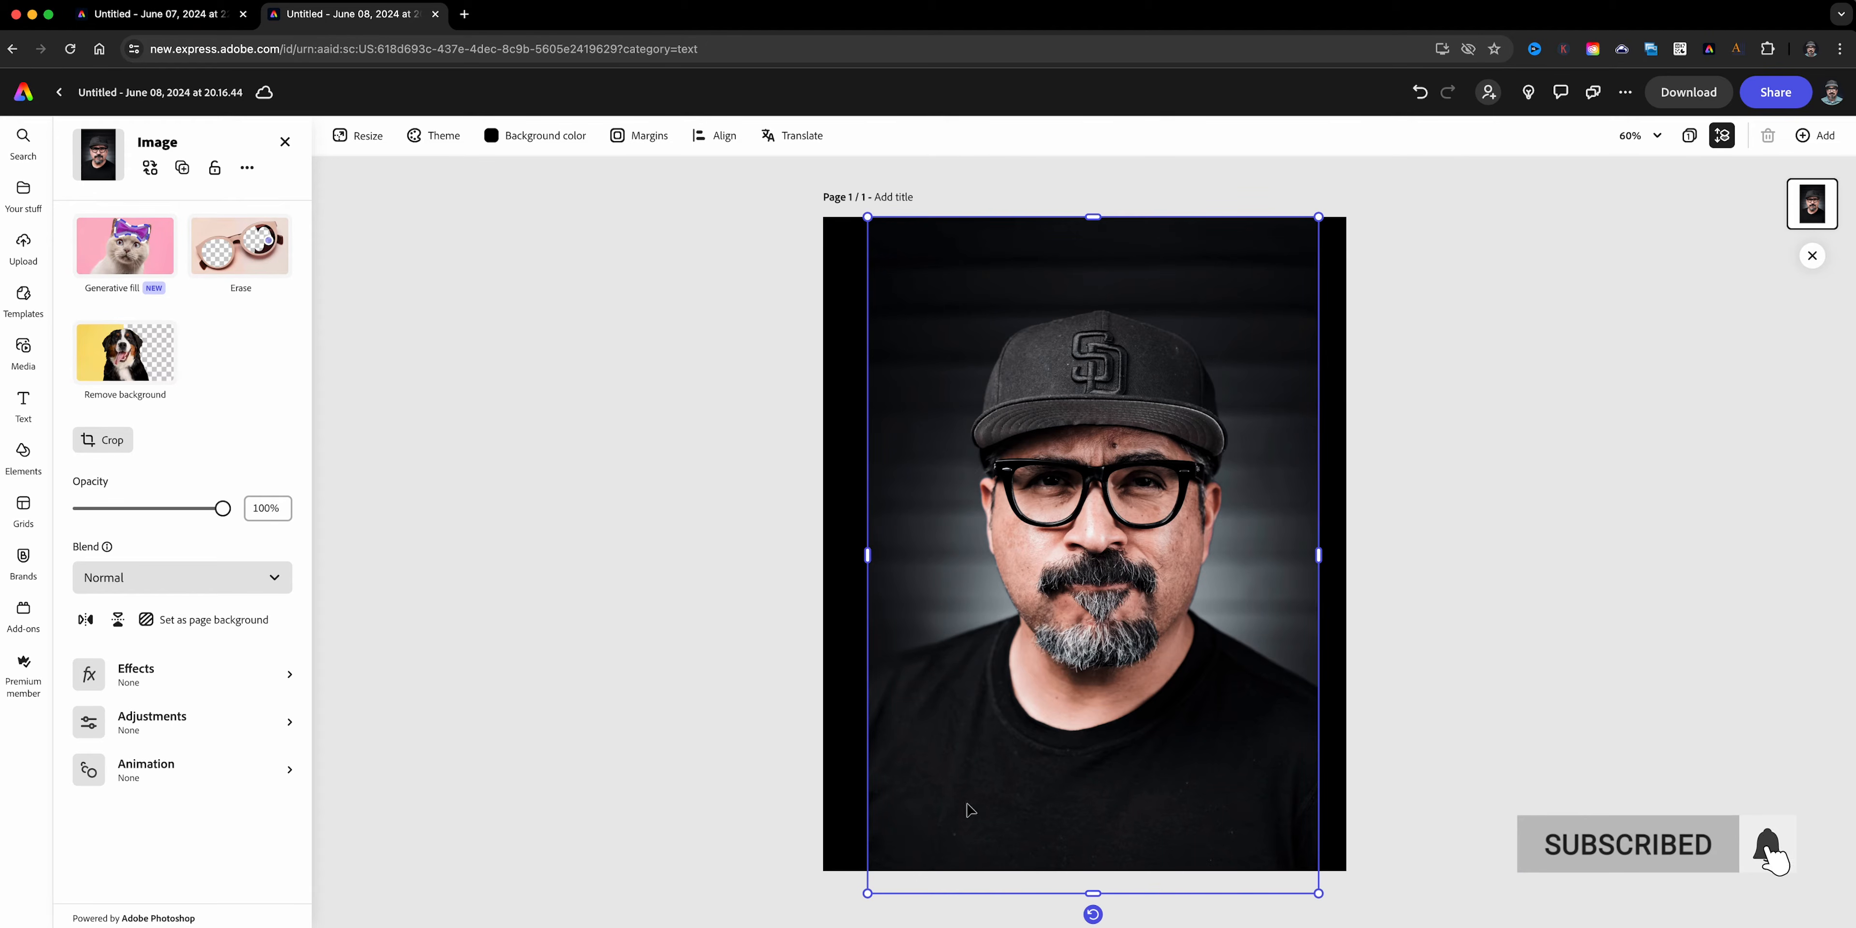
{"action": "left_click_drag", "start_coordinate": [1317, 893], "coordinate": [1333, 915]}
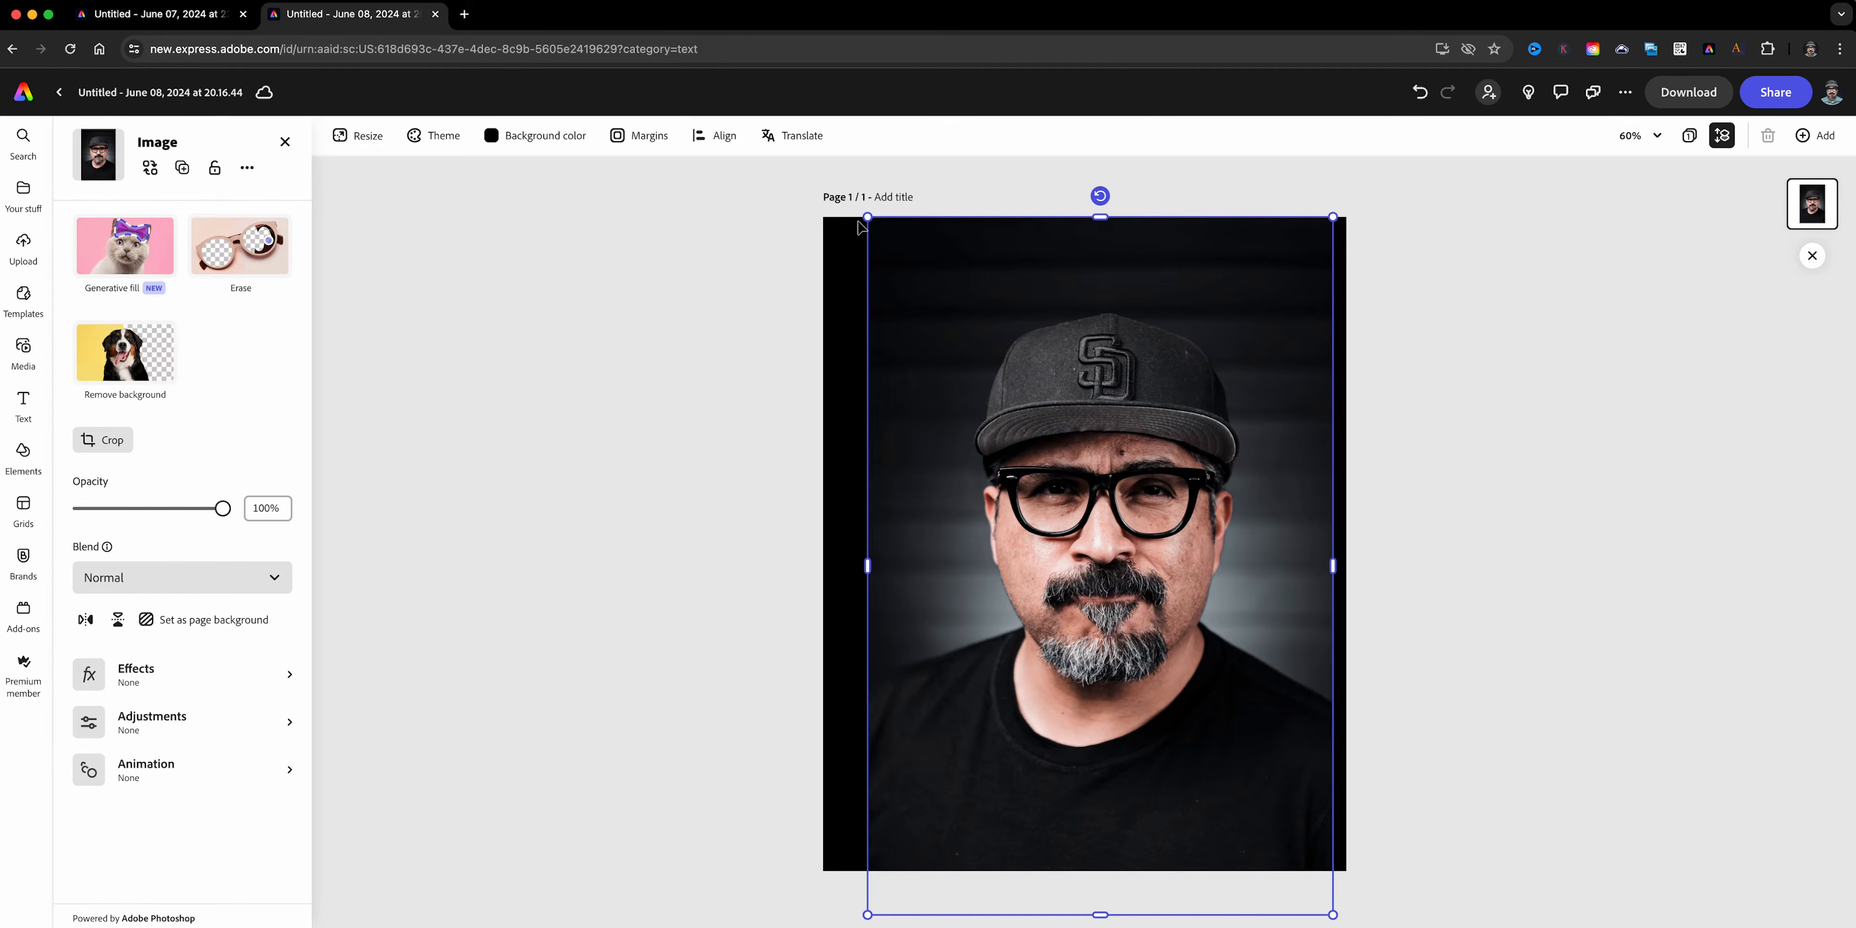
{"action": "left_click_drag", "start_coordinate": [863, 219], "coordinate": [787, 157]}
{"action": "left_click_drag", "start_coordinate": [1005, 400], "coordinate": [1031, 444]}
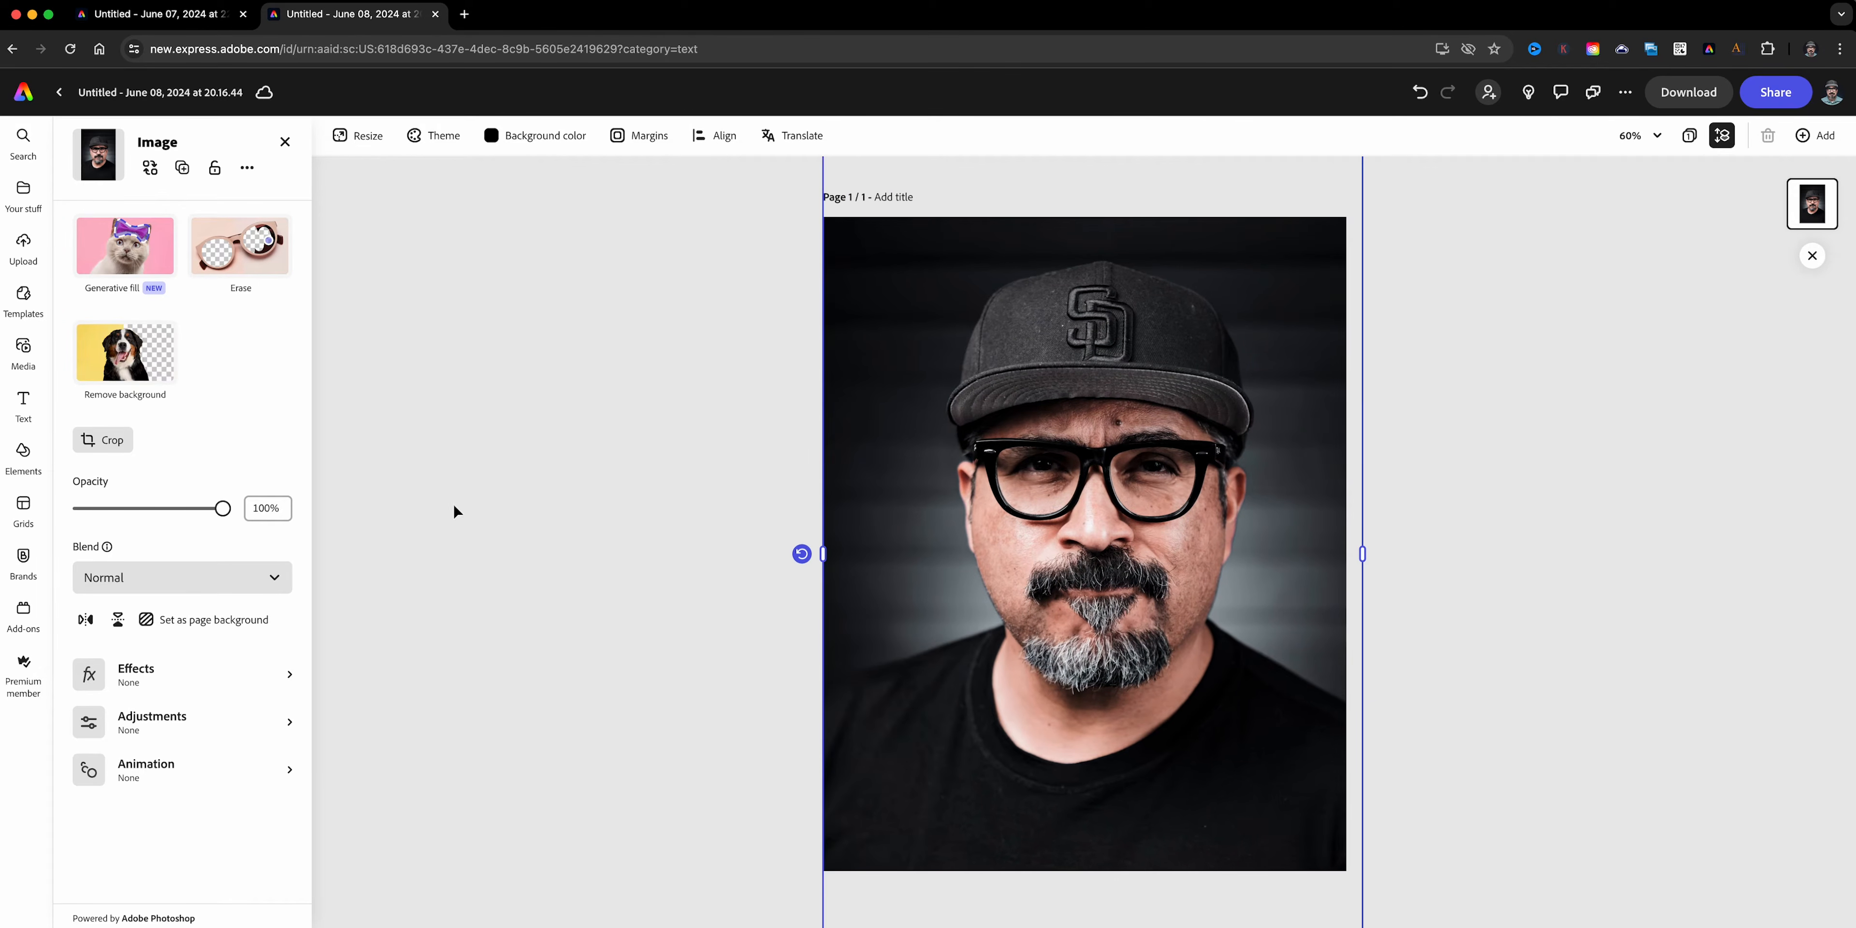
- Remove the portrait's background and crop the photo's lower edge to just below the shirt collar
{"action": "left_click", "coordinate": [160, 375]}
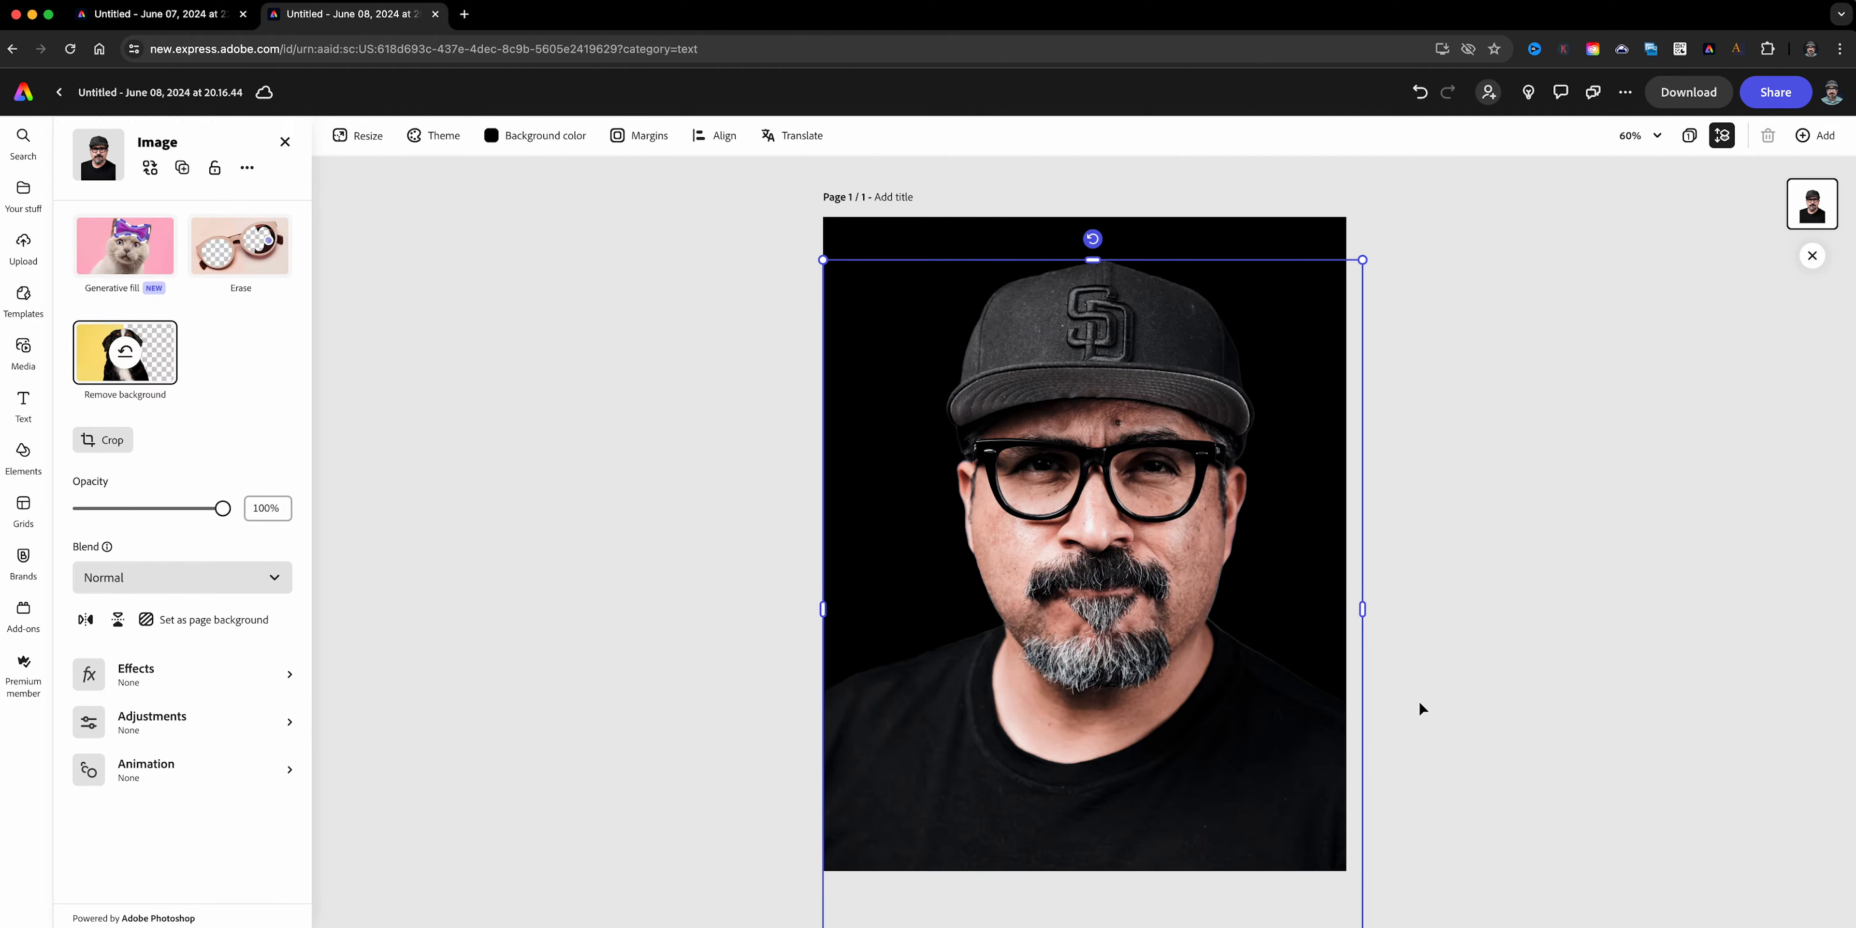
{"action": "key", "text": "super+minus"}
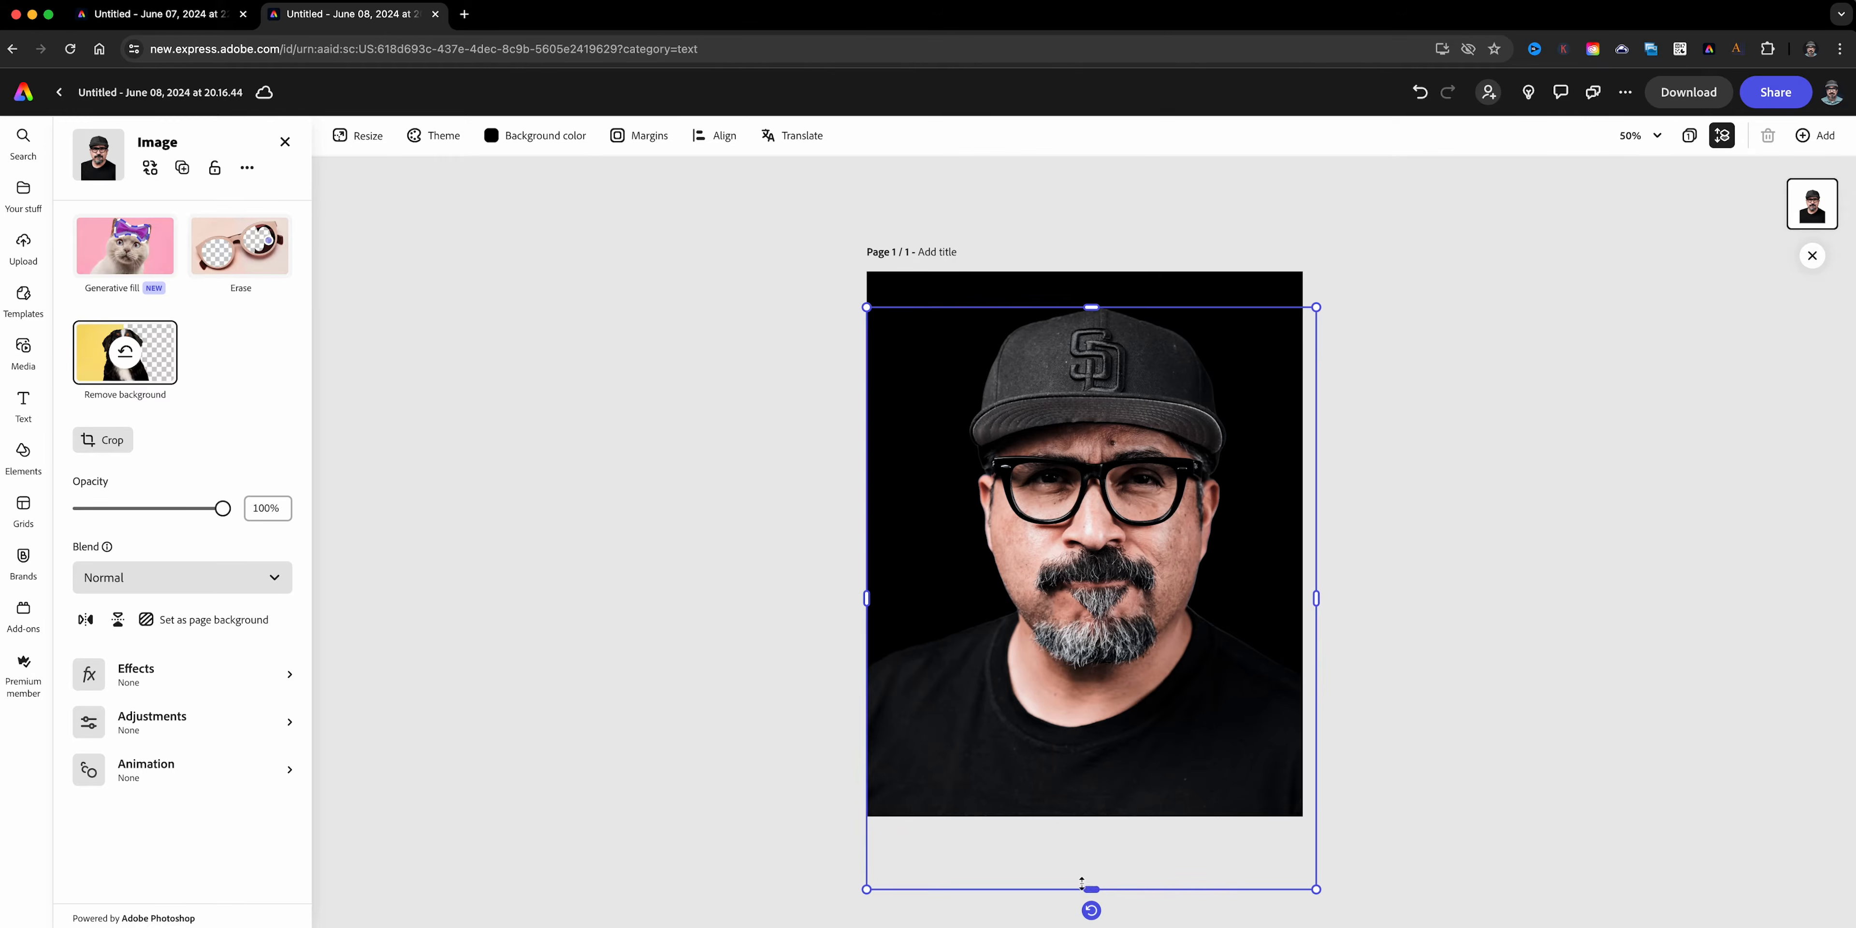
{"action": "left_click_drag", "start_coordinate": [1092, 889], "coordinate": [1092, 756]}
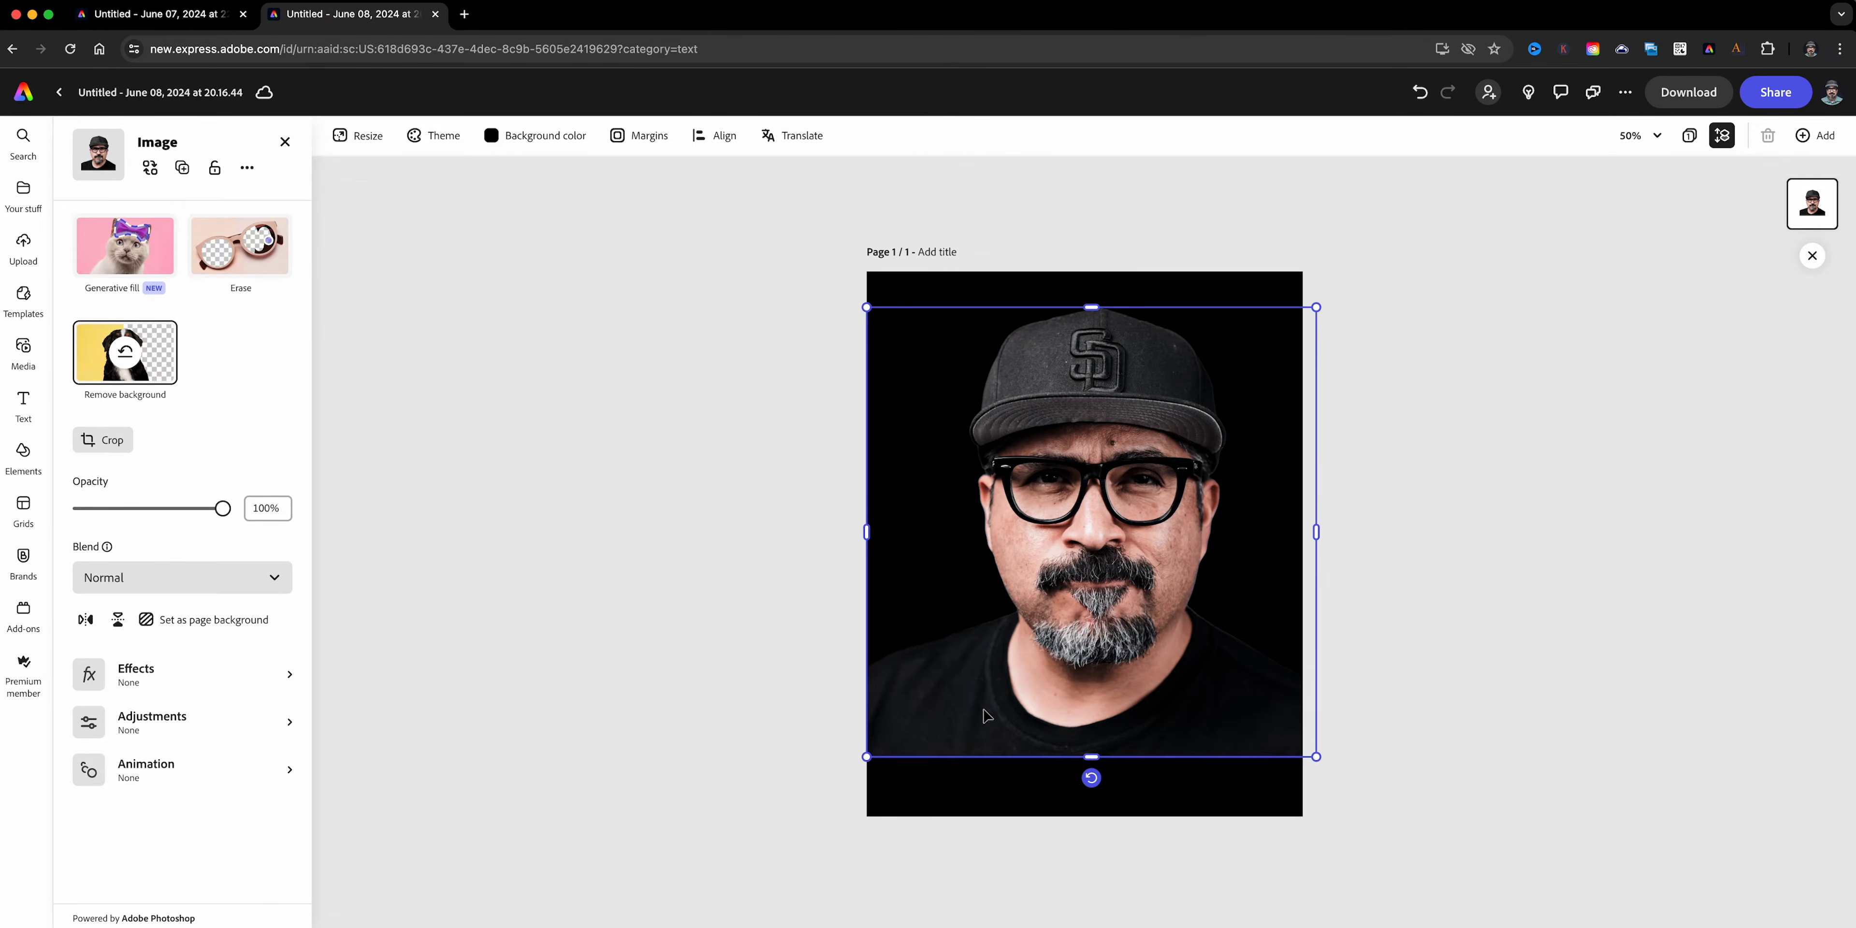
{"action": "left_click", "coordinate": [1381, 717]}
- Erase the black shirt from the portrait with an enlarged circle brush, leaving only the head and neck
{"action": "left_click", "coordinate": [1132, 628]}
{"action": "left_click", "coordinate": [286, 279]}
{"action": "left_click", "coordinate": [189, 285]}
{"action": "left_click", "coordinate": [163, 370]}
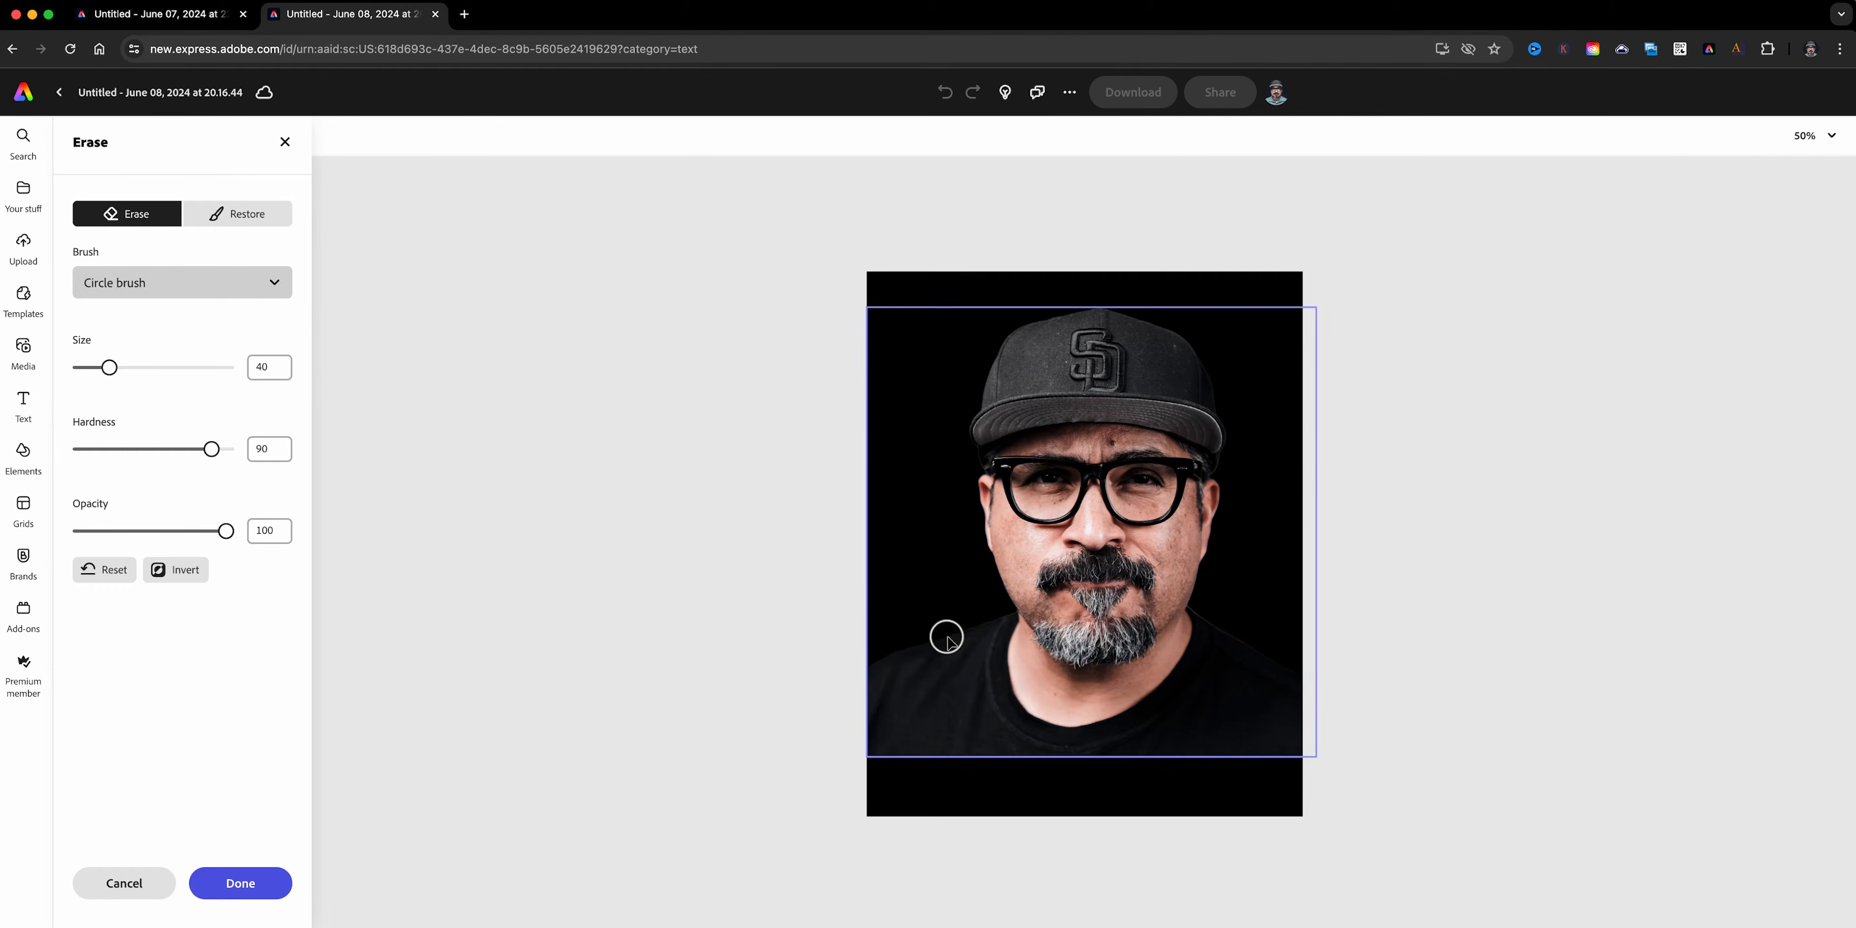
{"action": "left_click_drag", "start_coordinate": [136, 368], "coordinate": [189, 369]}
{"action": "mouse_move", "coordinate": [818, 681]}
{"action": "left_mouse_down"}
{"action": "mouse_move", "coordinate": [858, 670]}
{"action": "mouse_move", "coordinate": [885, 725]}
{"action": "mouse_move", "coordinate": [938, 644]}
{"action": "left_mouse_up"}
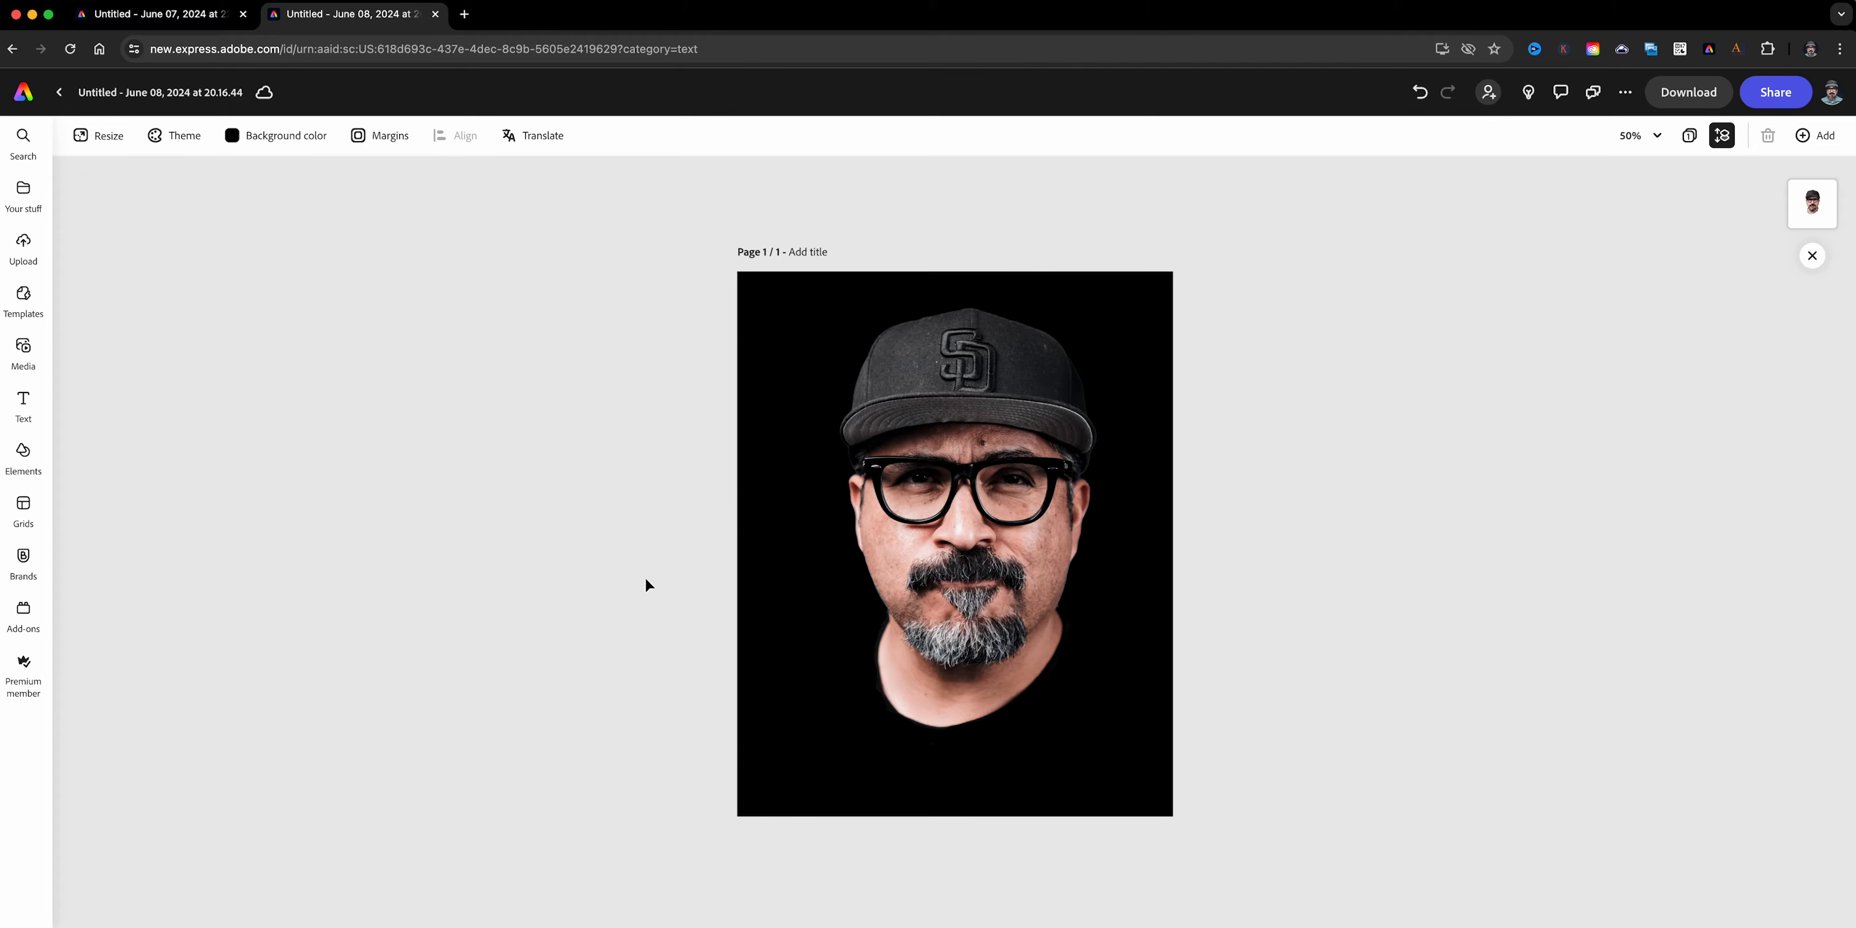
- Center the cut-out head on the page and enlarge it until its frame meets the page's lower edge
{"action": "left_click", "coordinate": [957, 585]}
{"action": "left_click_drag", "start_coordinate": [1057, 585], "coordinate": [1063, 583]}
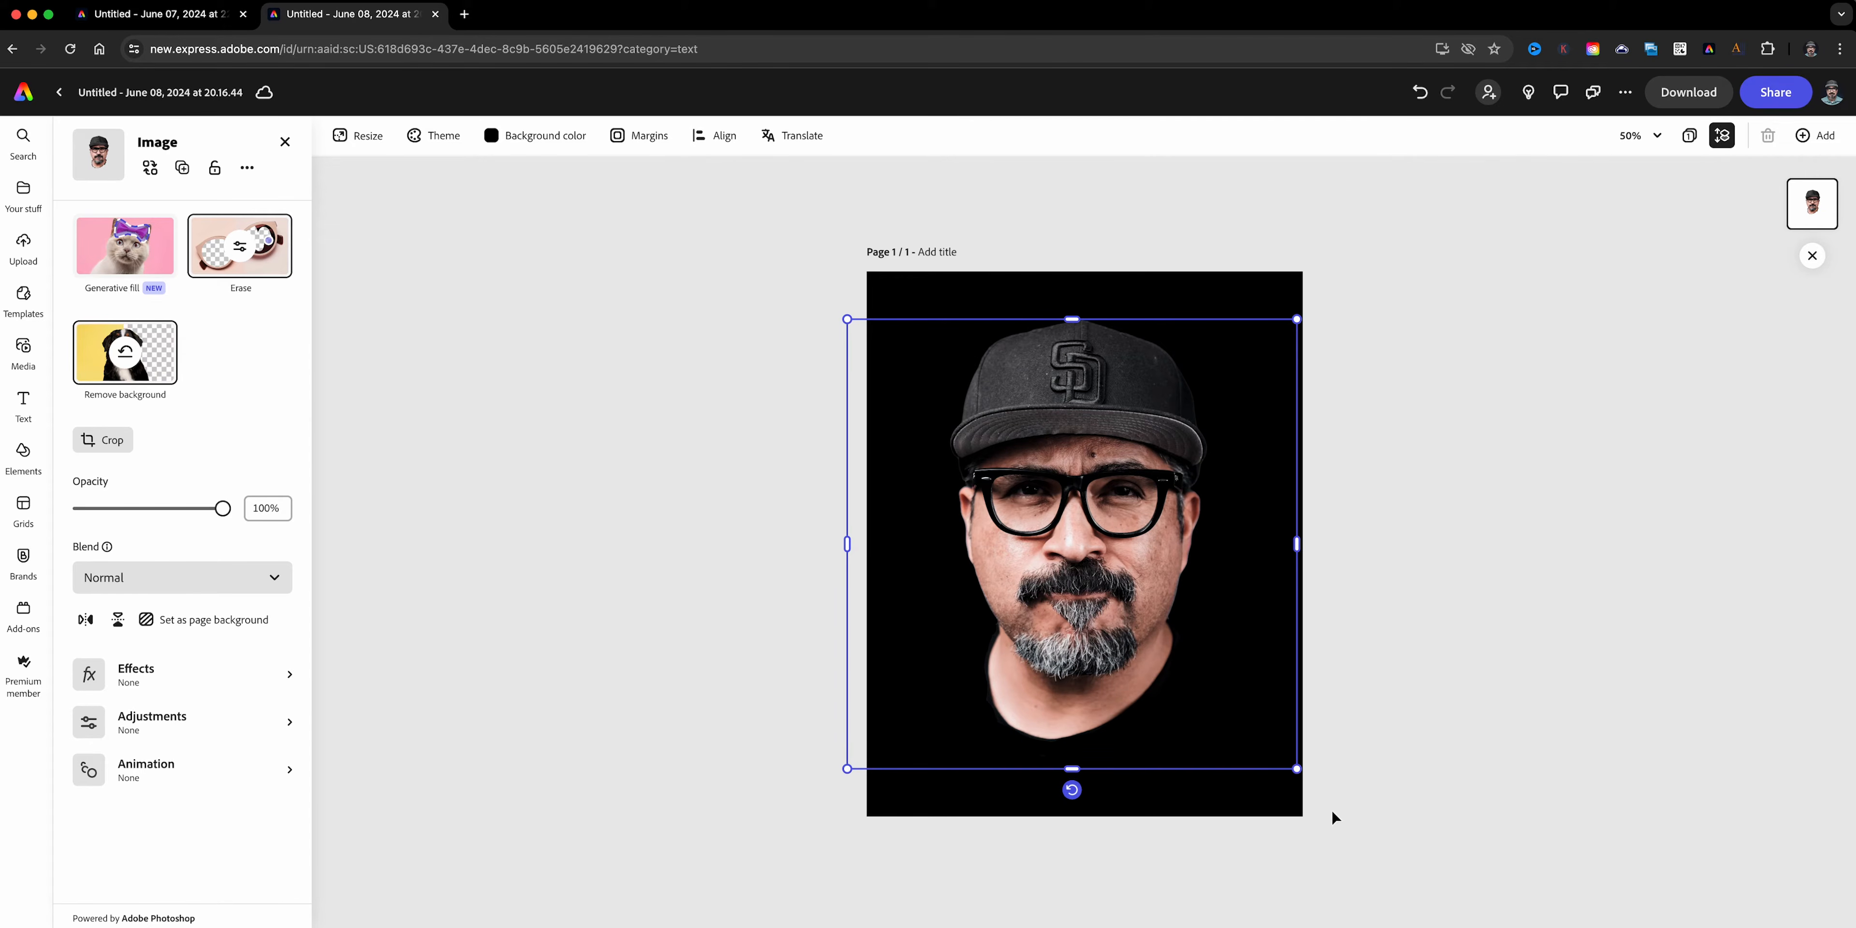
{"action": "left_click_drag", "start_coordinate": [1296, 770], "coordinate": [1363, 829]}
{"action": "left_click_drag", "start_coordinate": [1208, 760], "coordinate": [1181, 739]}
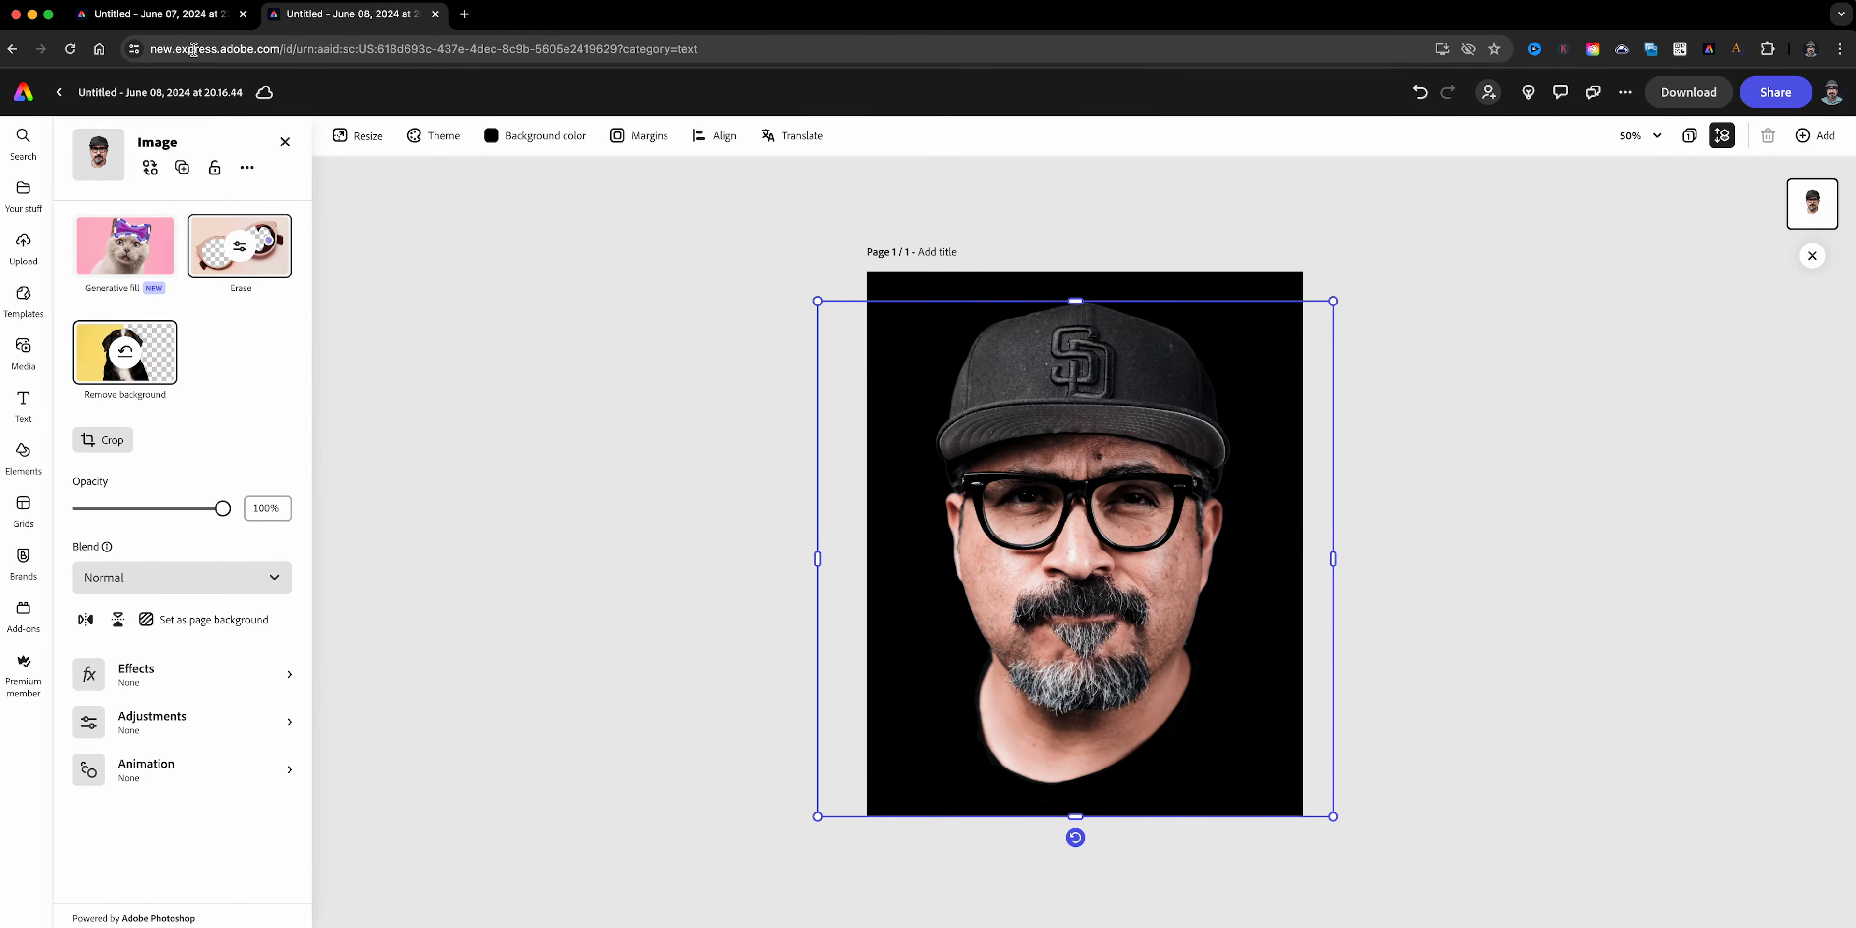
- Switch to the other open design and examine the individual text blocks in its grouped movie-quote layout
{"action": "left_click", "coordinate": [186, 26]}
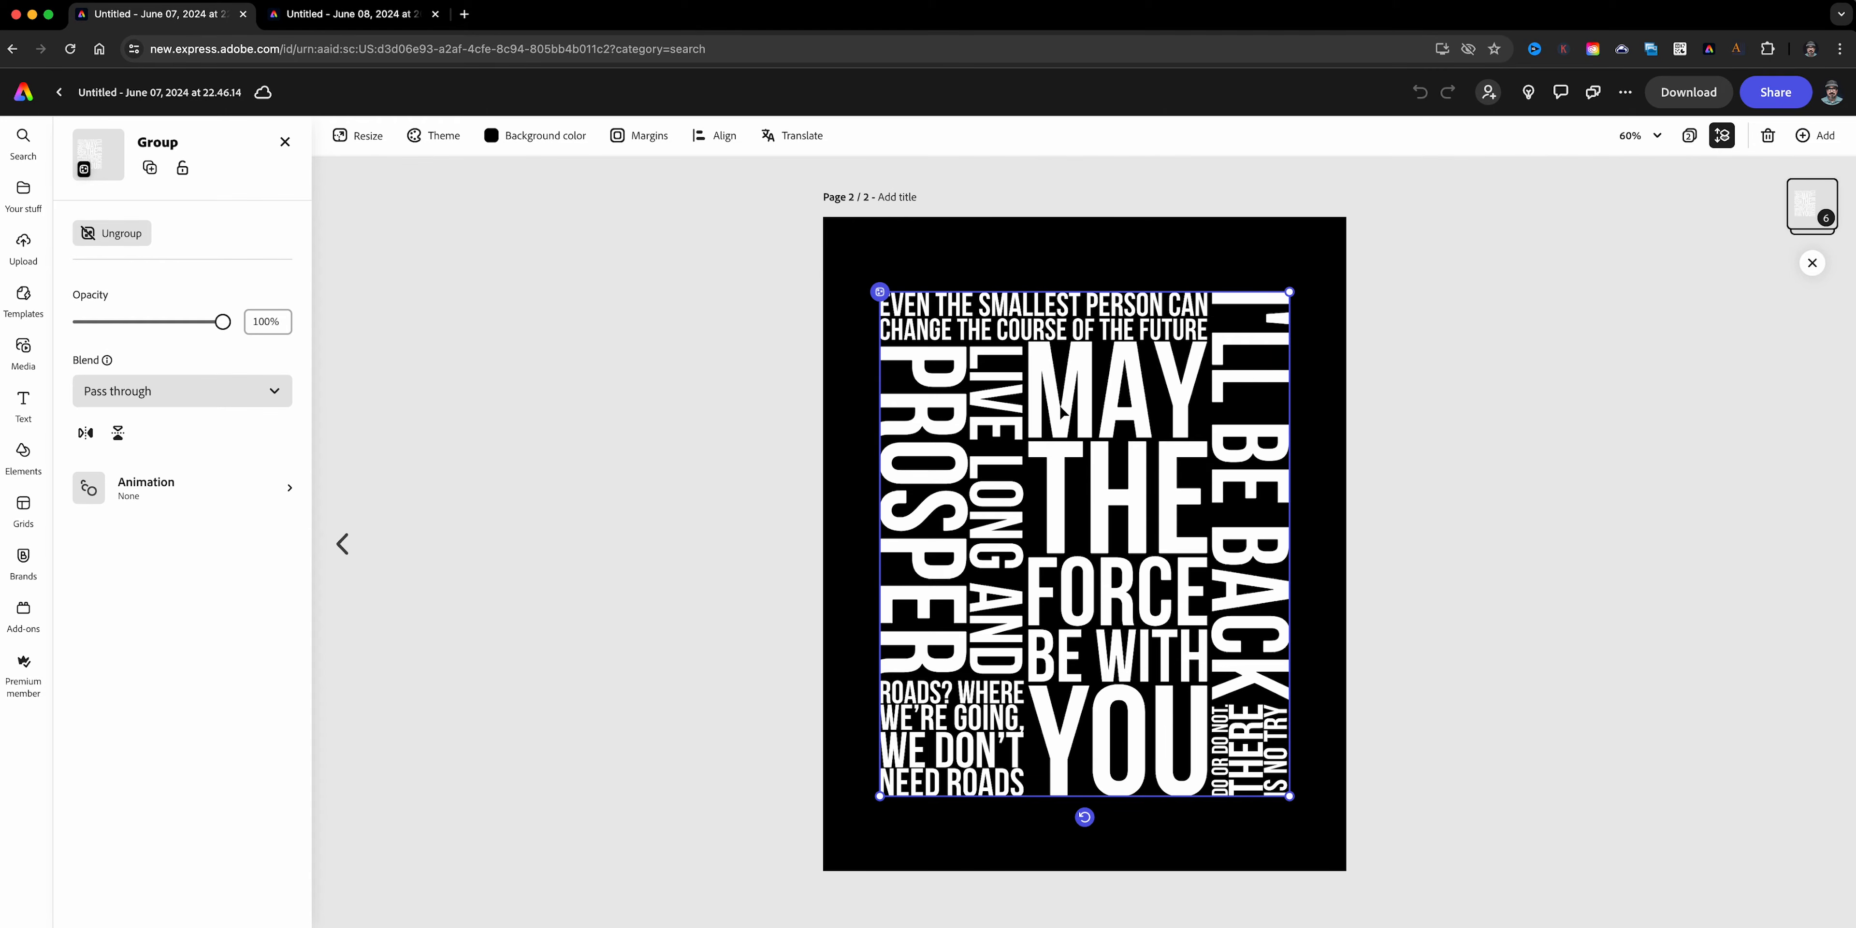
{"action": "left_click", "coordinate": [965, 347]}
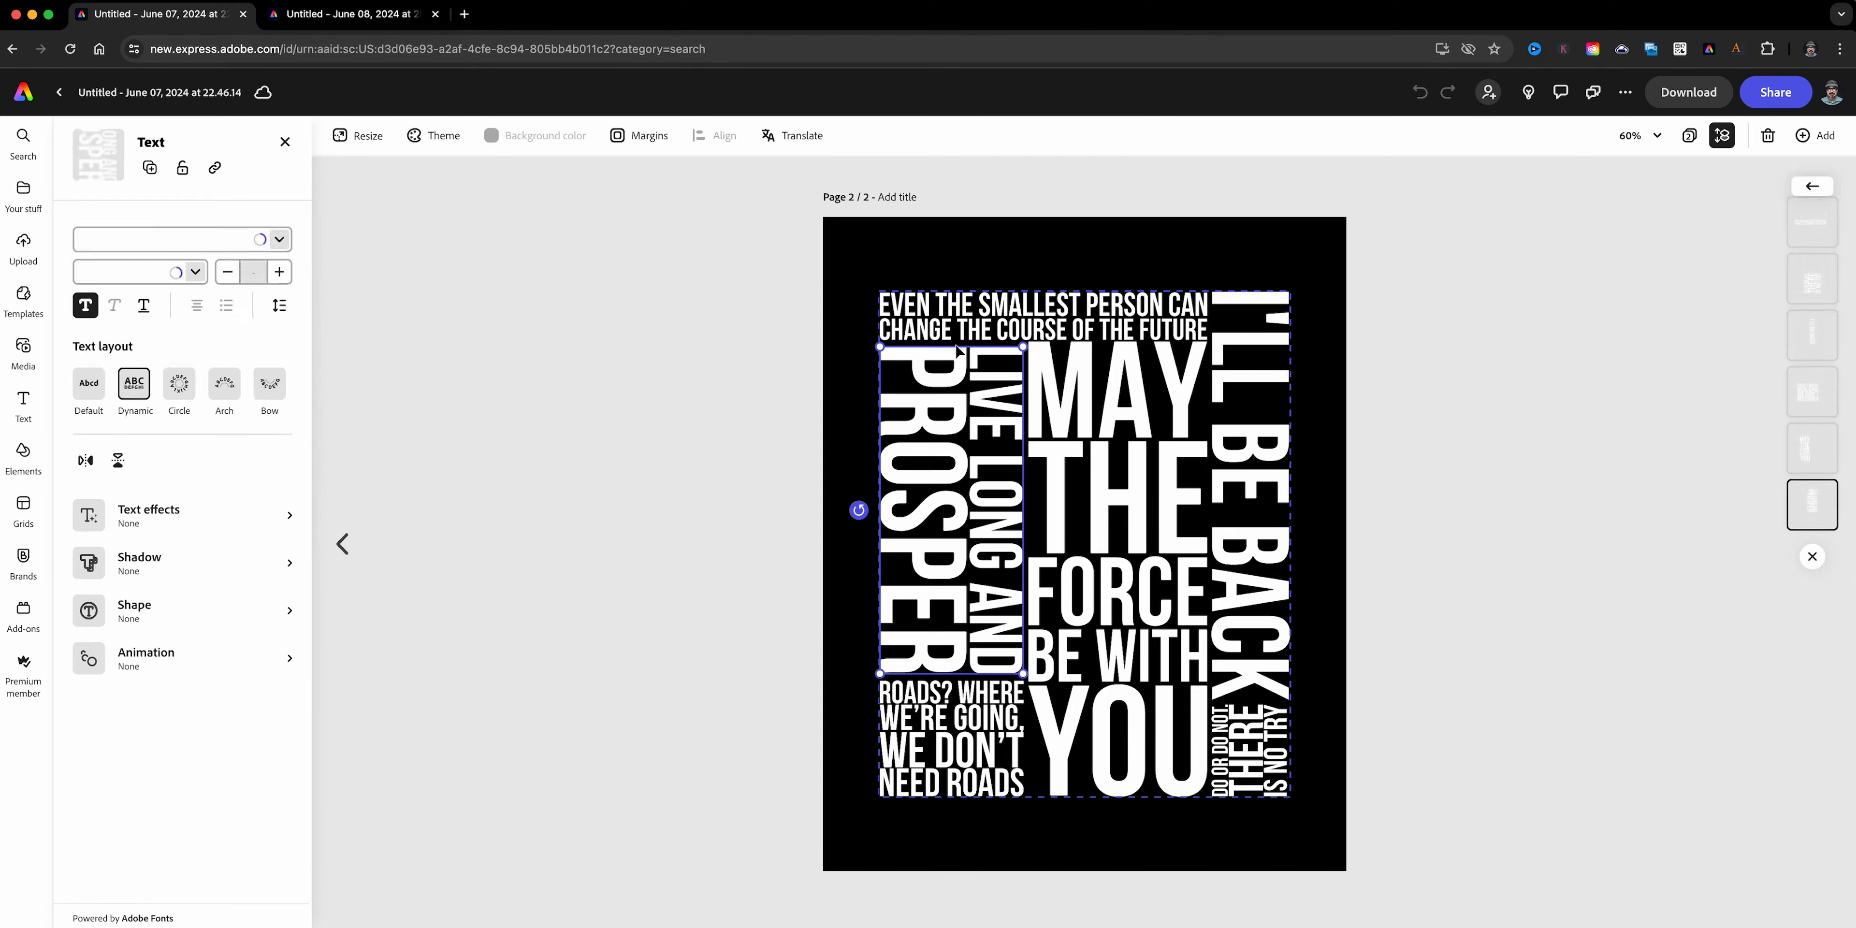
{"action": "left_click", "coordinate": [1262, 472]}
{"action": "left_click", "coordinate": [1254, 745]}
{"action": "left_click", "coordinate": [958, 742]}
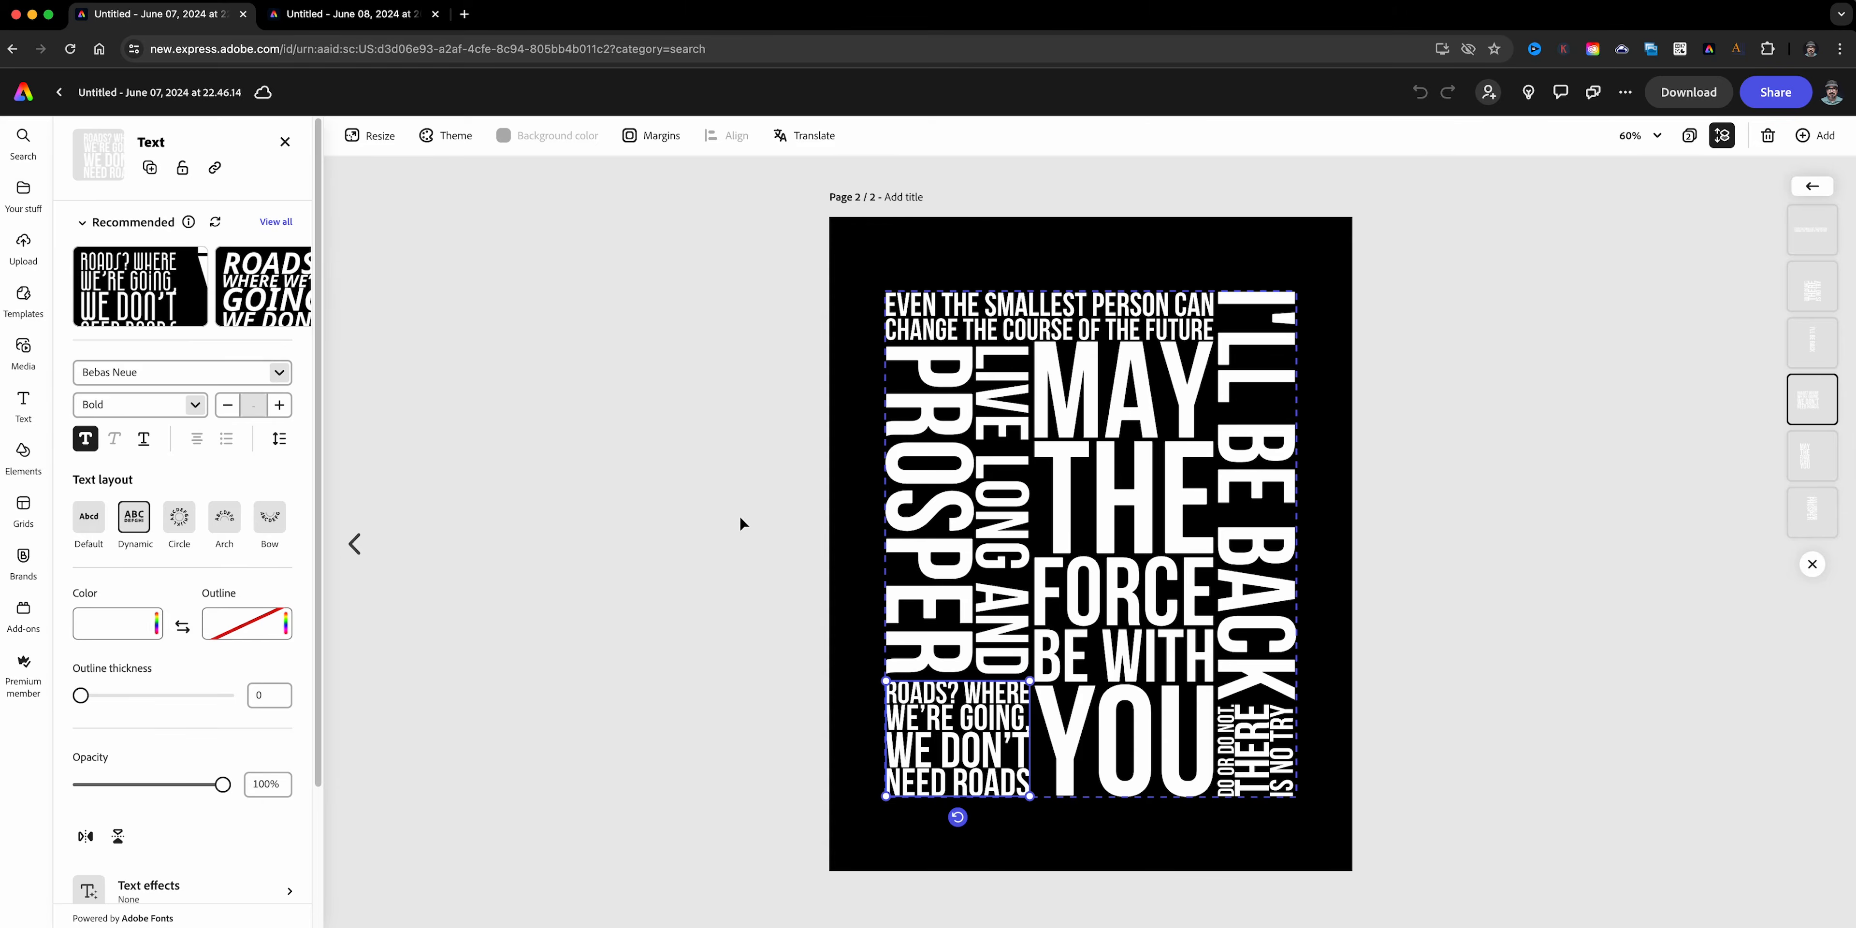
{"action": "left_click", "coordinate": [740, 524]}
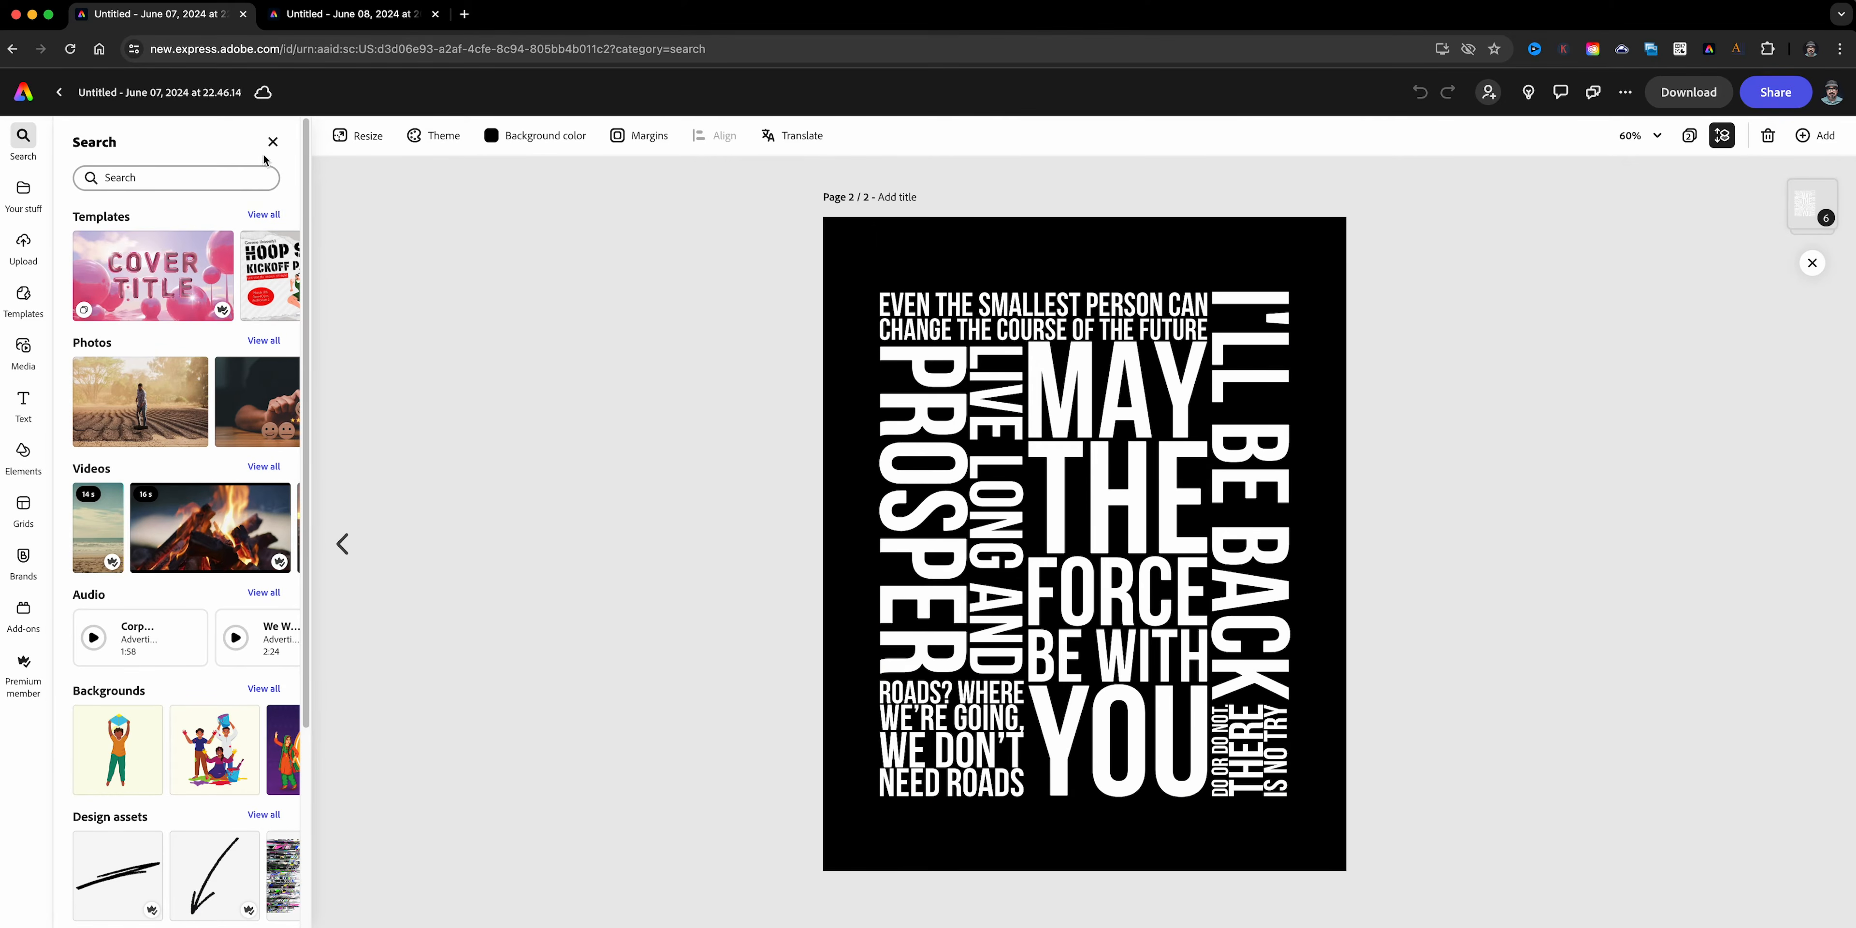
{"action": "left_click", "coordinate": [273, 142]}
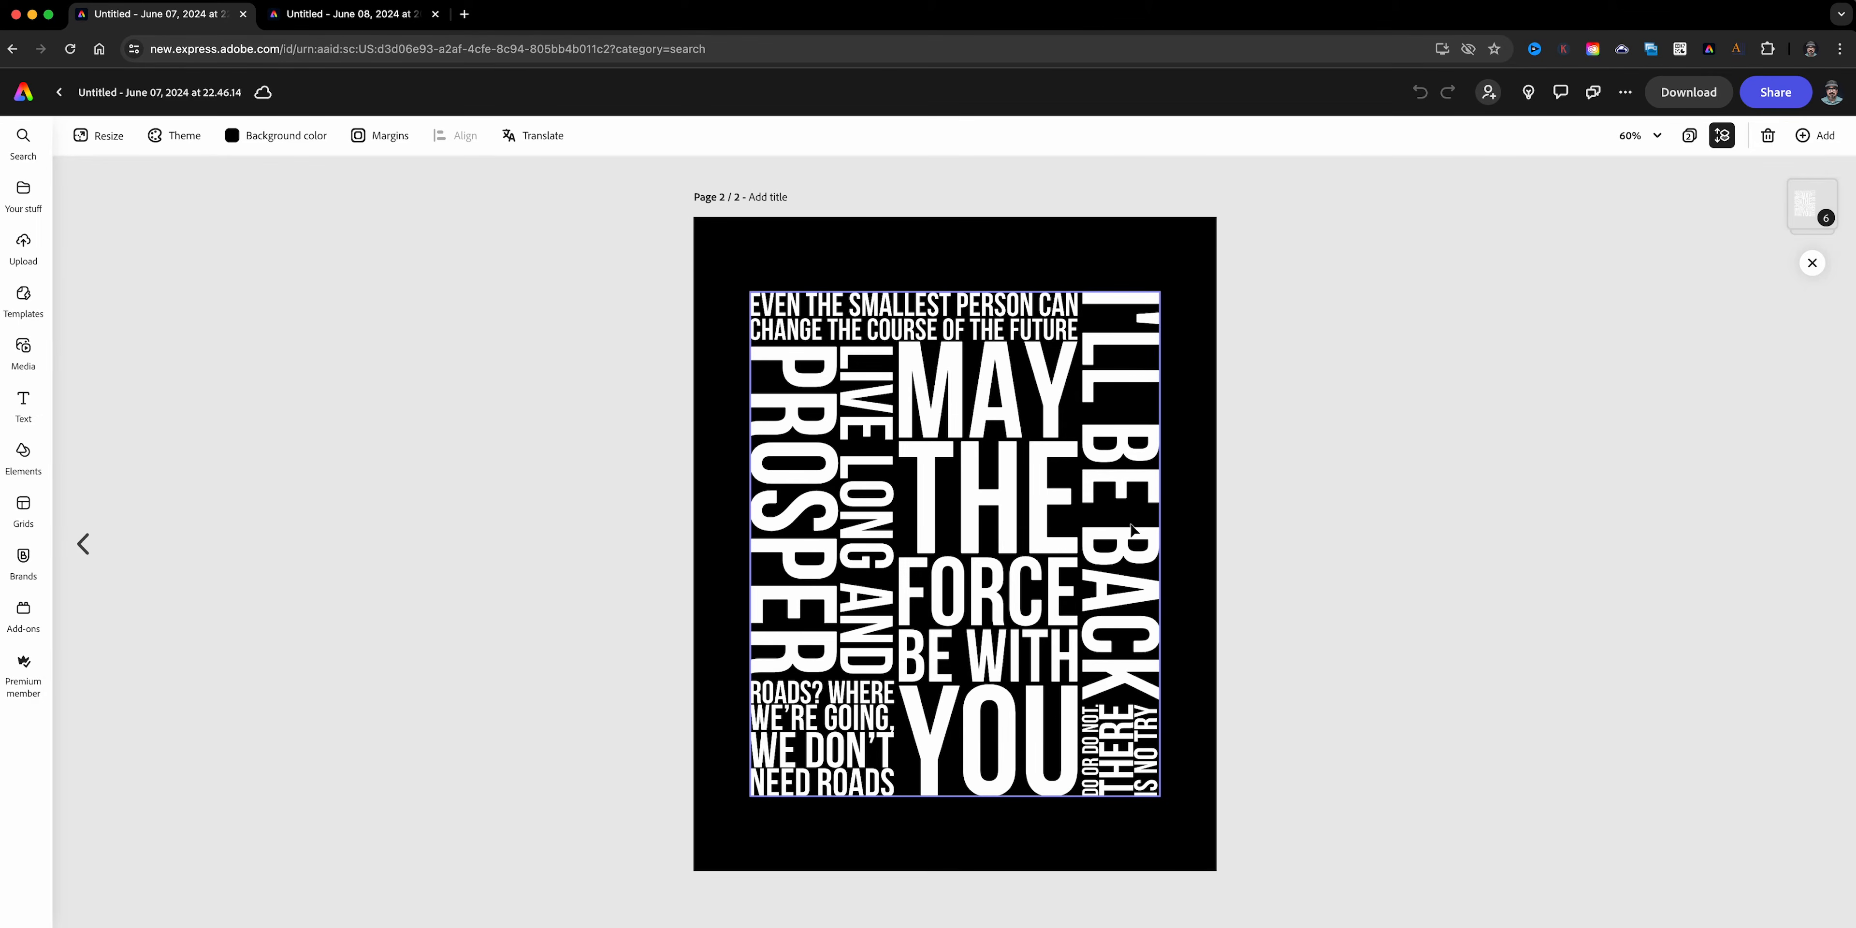
- Download the movie-quote page as a PNG and return to the portrait design
{"action": "left_click", "coordinate": [1688, 91]}
{"action": "left_click", "coordinate": [1655, 324]}
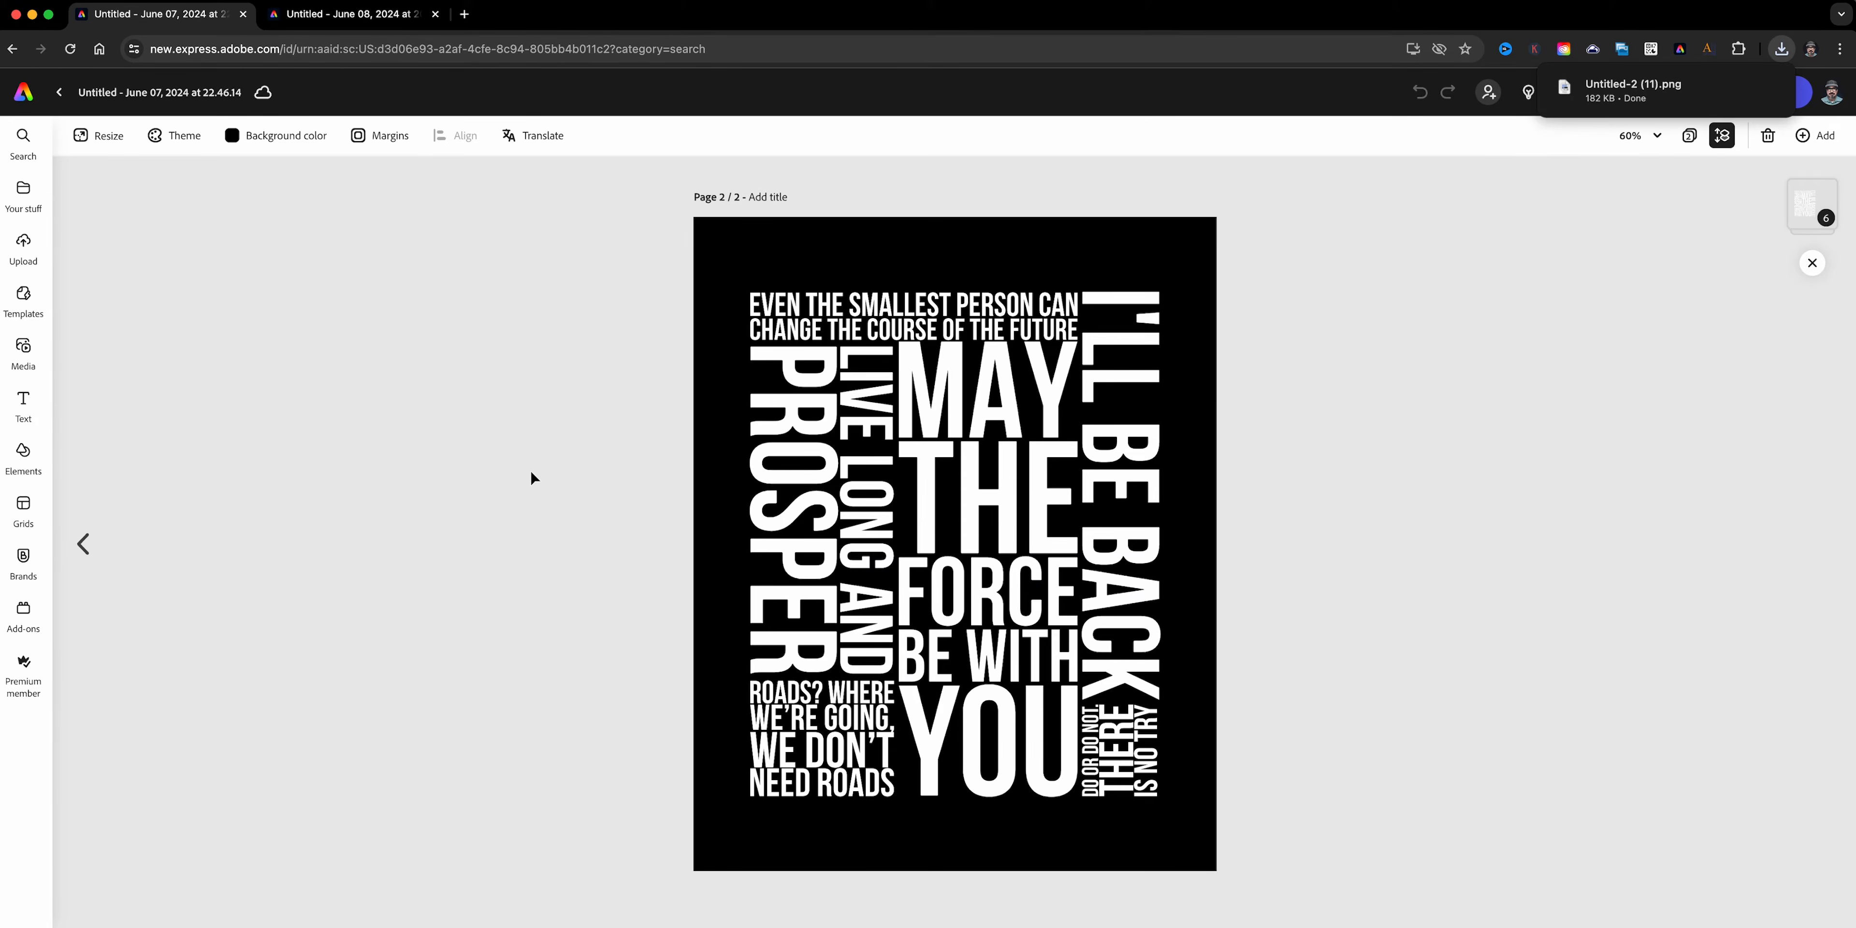
{"action": "left_click", "coordinate": [336, 21]}
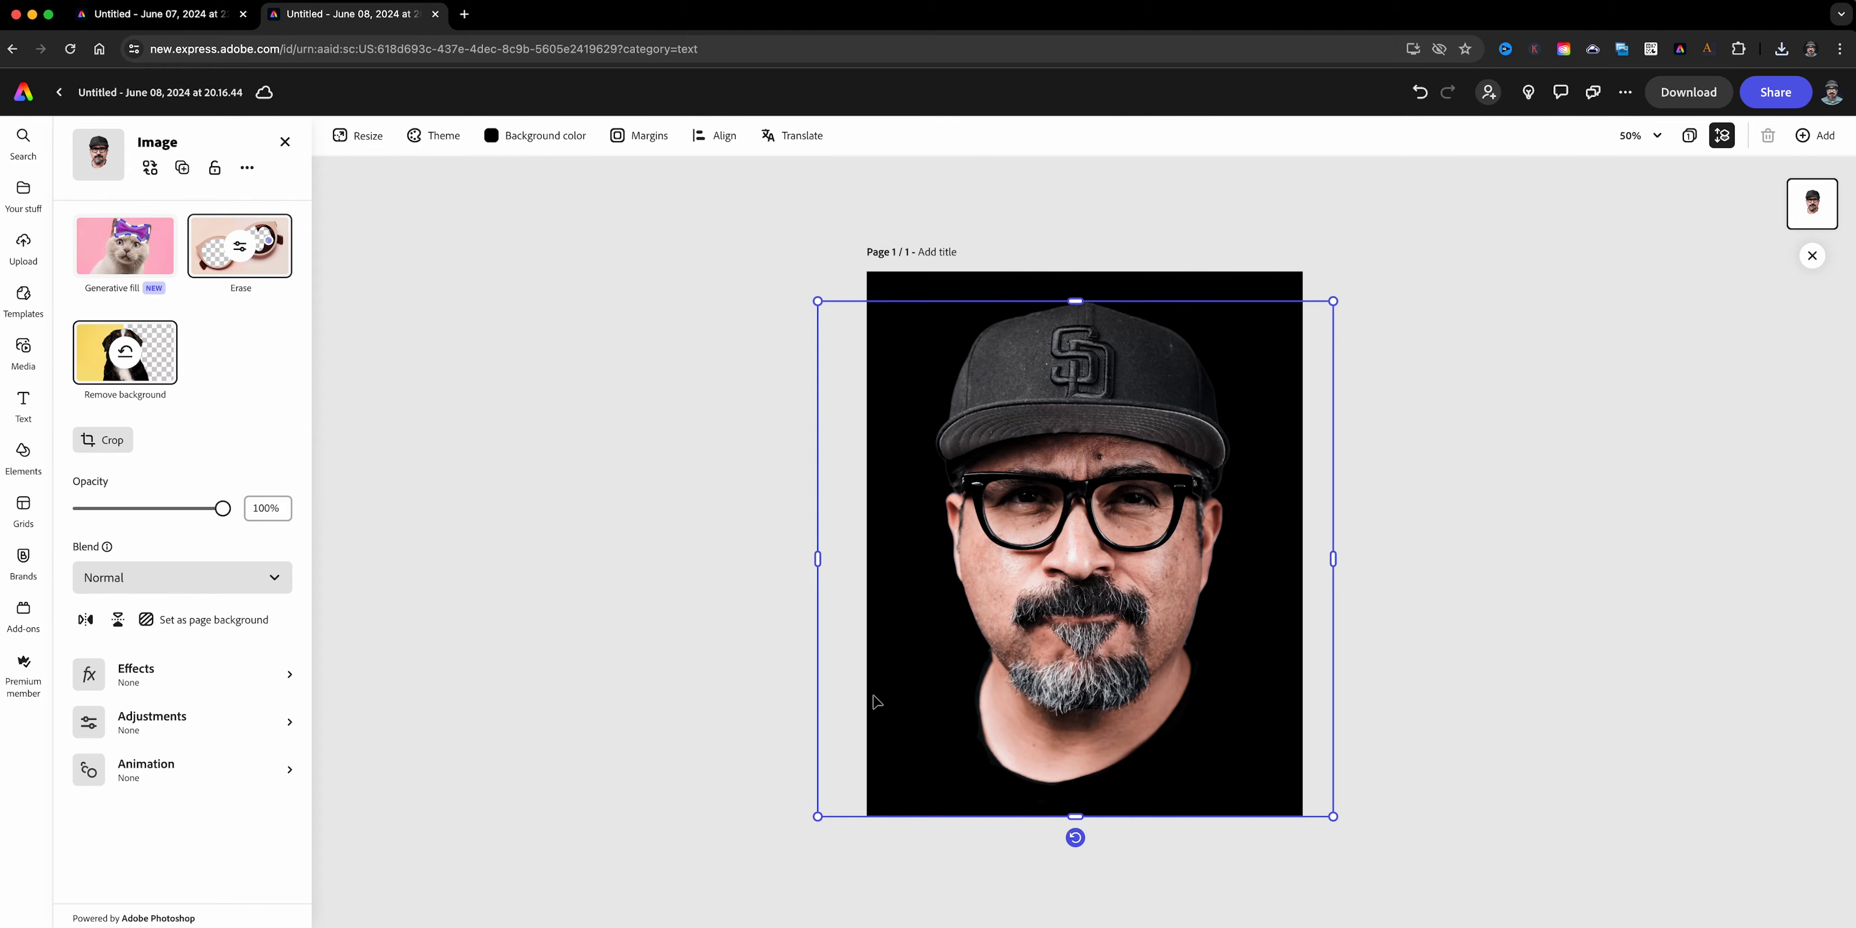
- Adjust the portrait to saturation -100, shadows -37, brightness 42, highlights 36 and contrast 29
{"action": "left_click", "coordinate": [215, 683]}
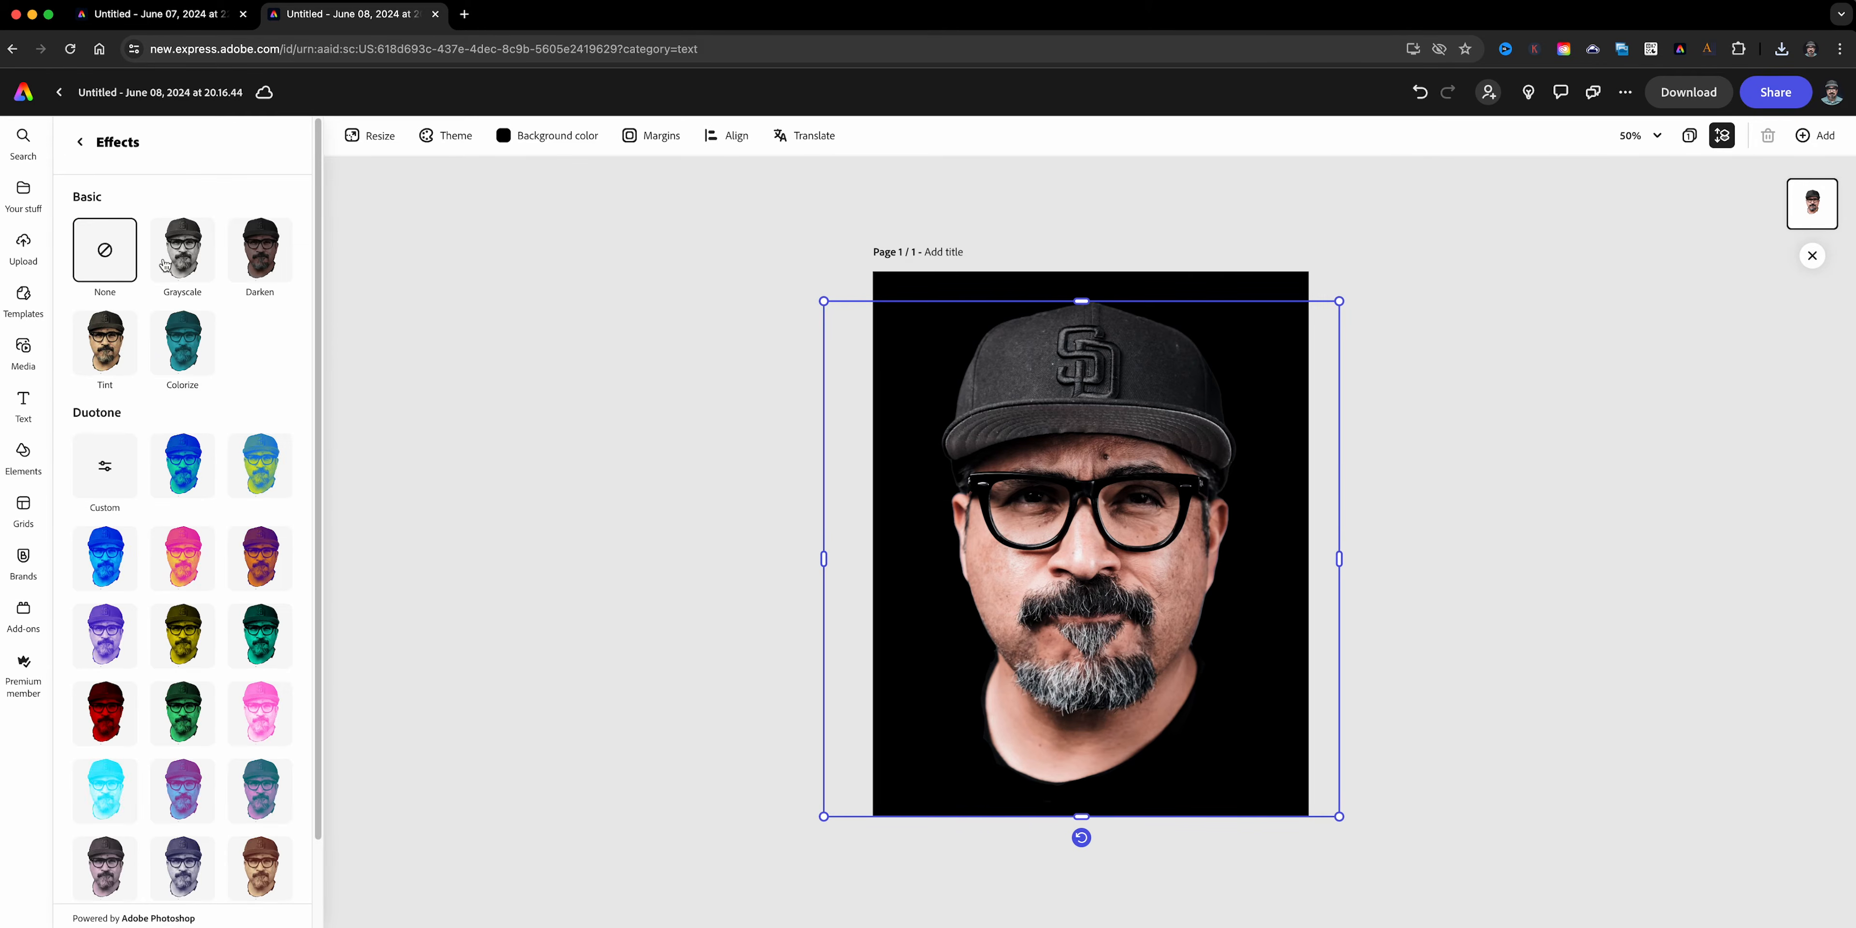
{"action": "left_click", "coordinate": [80, 148]}
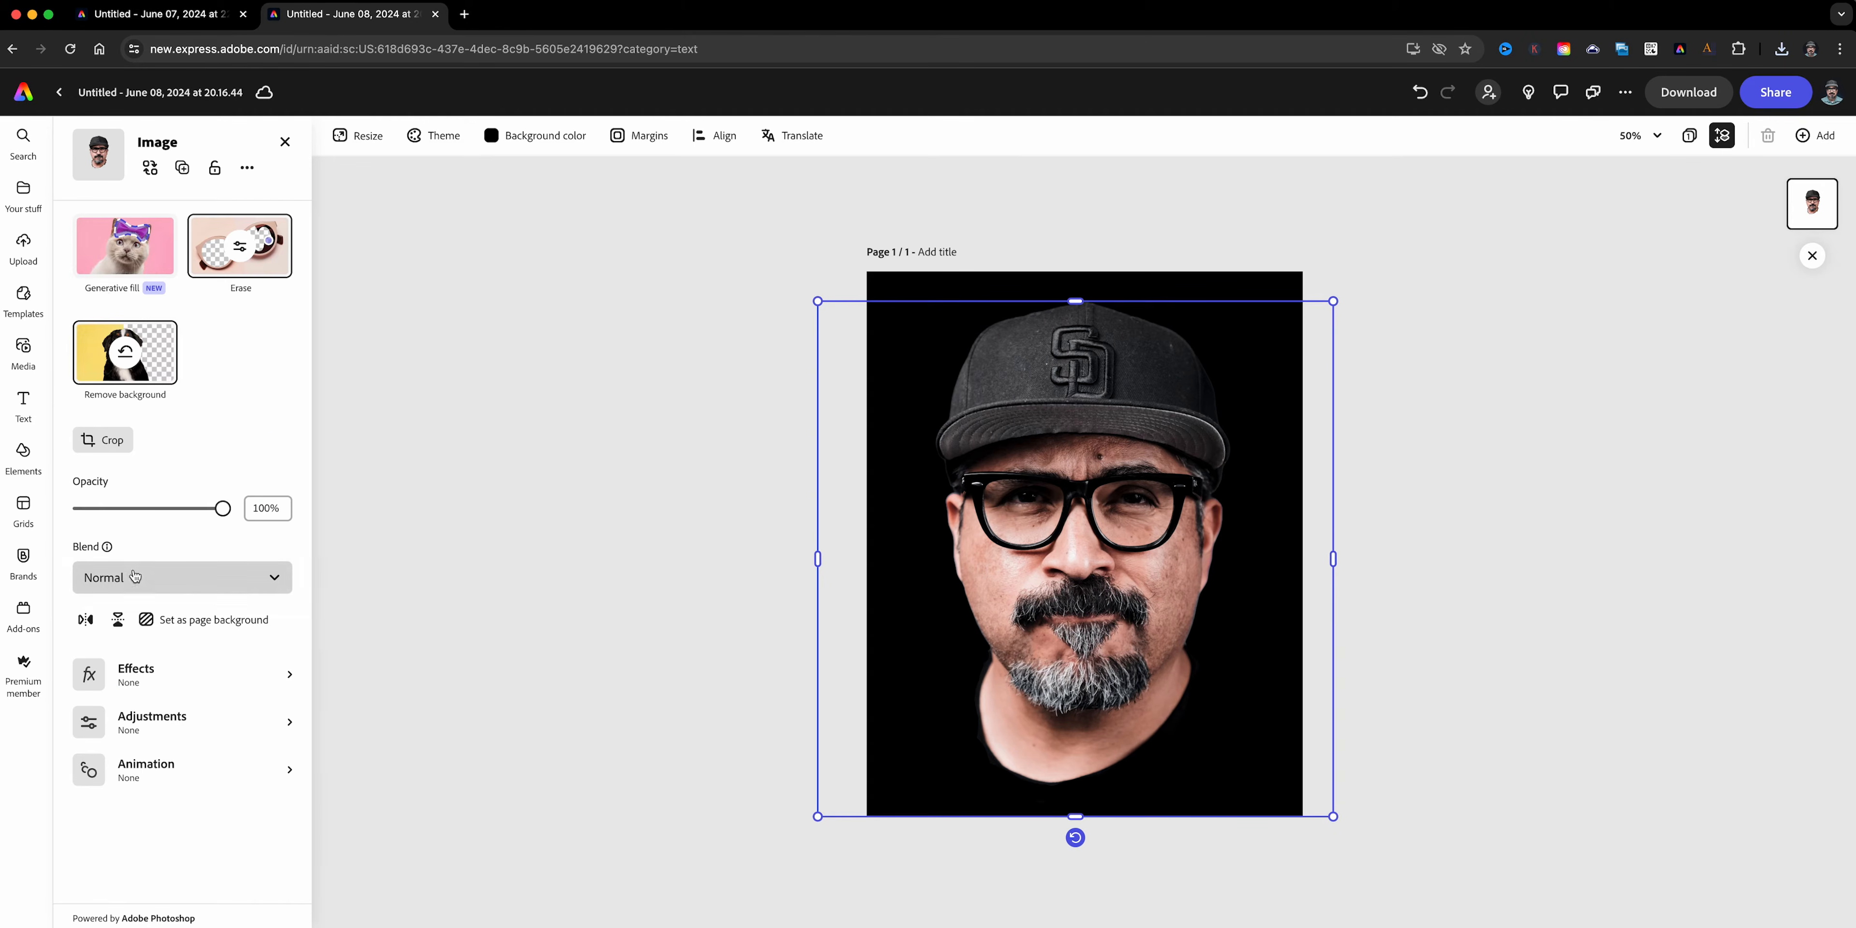
{"action": "left_click", "coordinate": [155, 710]}
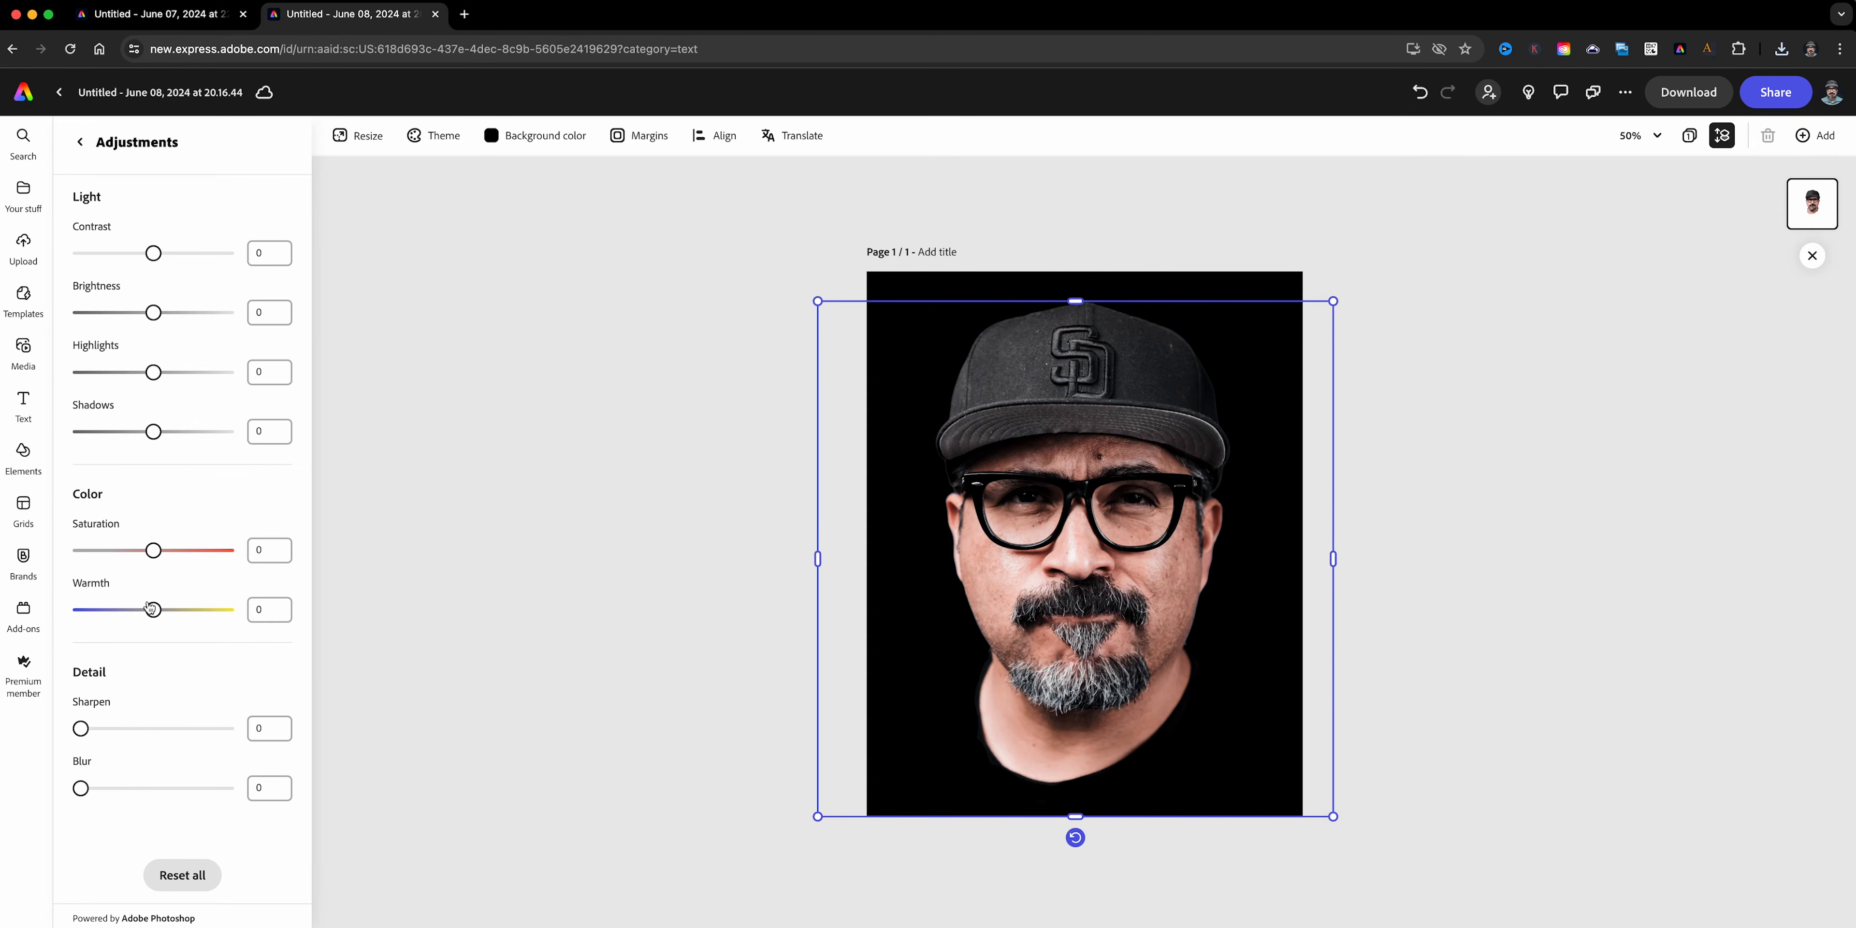
{"action": "left_click_drag", "start_coordinate": [152, 551], "coordinate": [50, 551]}
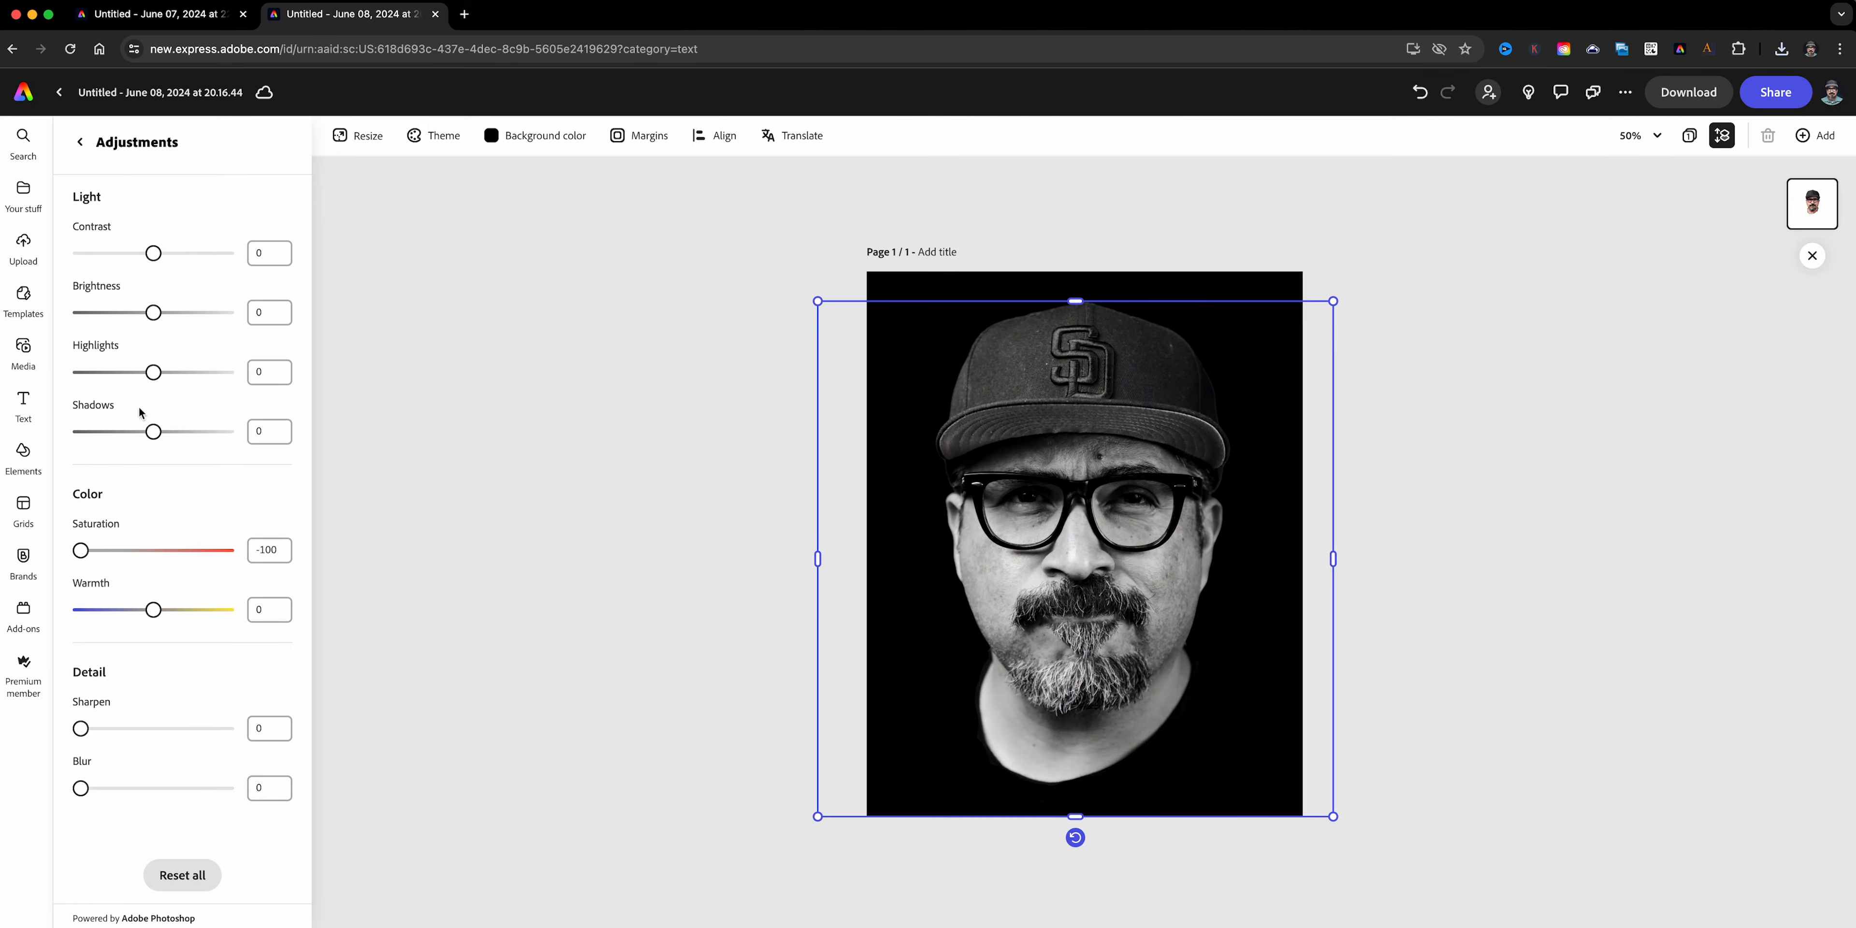
{"action": "left_click_drag", "start_coordinate": [154, 431], "coordinate": [126, 432]}
{"action": "left_click_drag", "start_coordinate": [165, 328], "coordinate": [190, 329]}
{"action": "mouse_move", "coordinate": [155, 385]}
{"action": "left_mouse_down"}
{"action": "mouse_move", "coordinate": [113, 375]}
{"action": "mouse_move", "coordinate": [194, 375]}
{"action": "mouse_move", "coordinate": [181, 398]}
{"action": "left_mouse_up"}
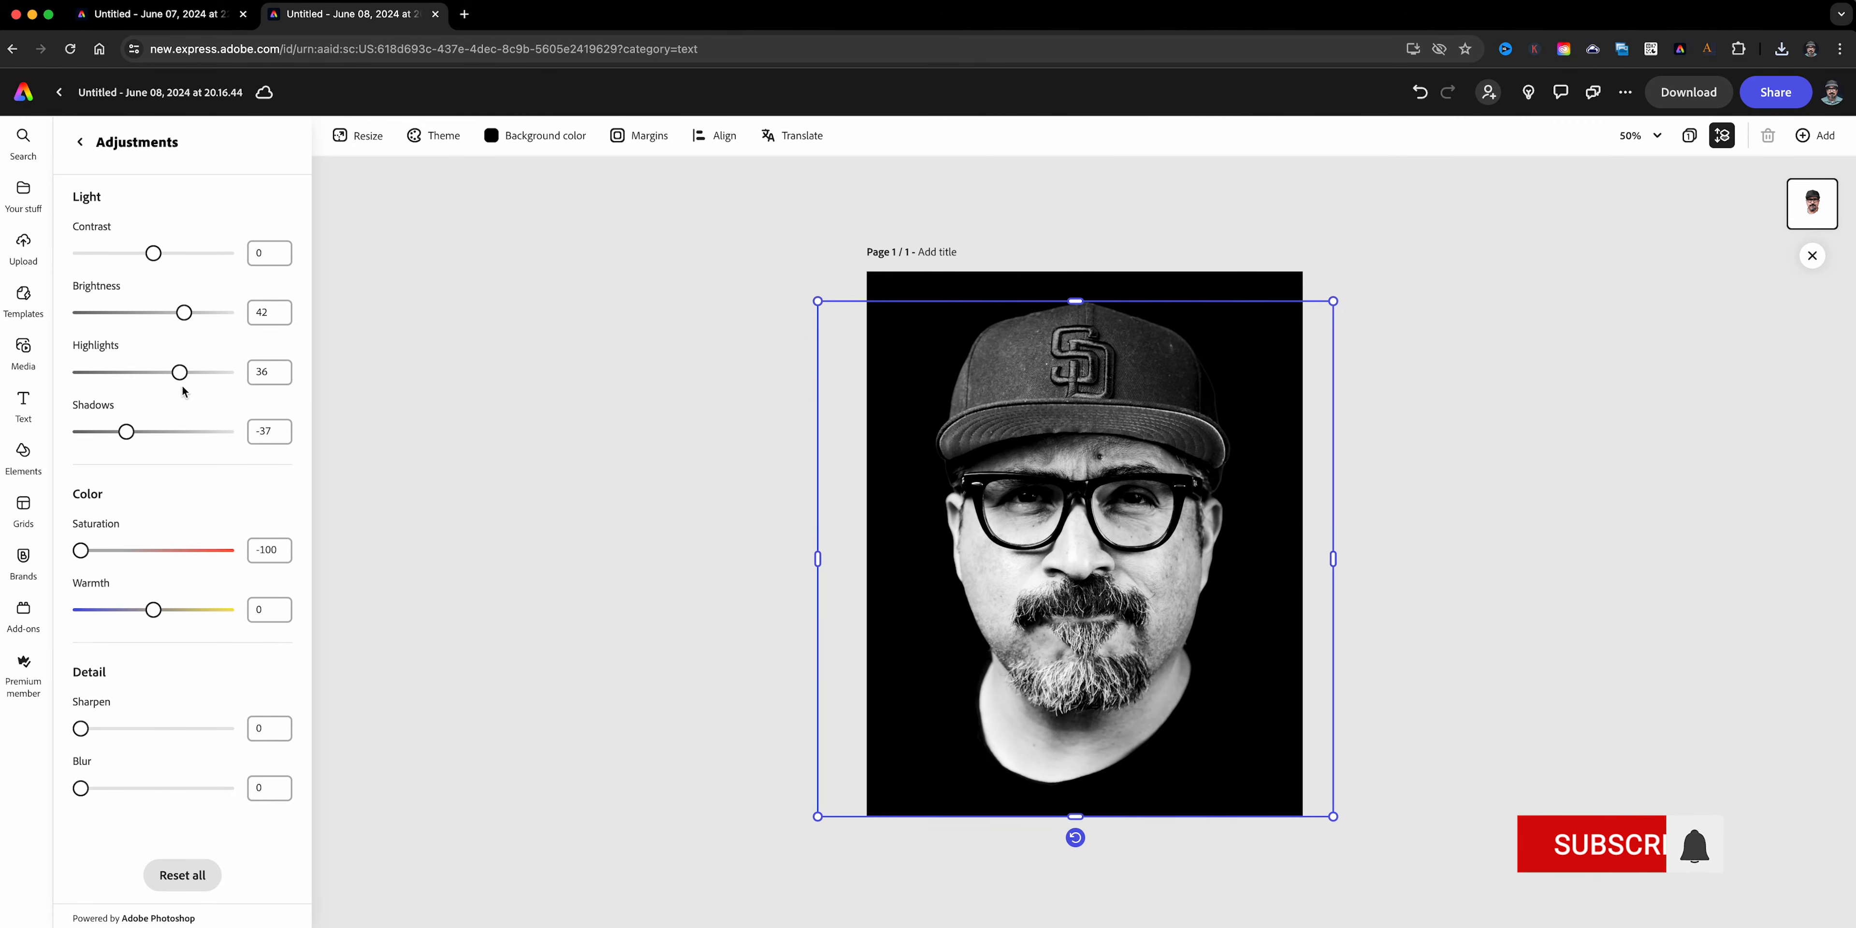
{"action": "left_click_drag", "start_coordinate": [154, 253], "coordinate": [177, 258]}
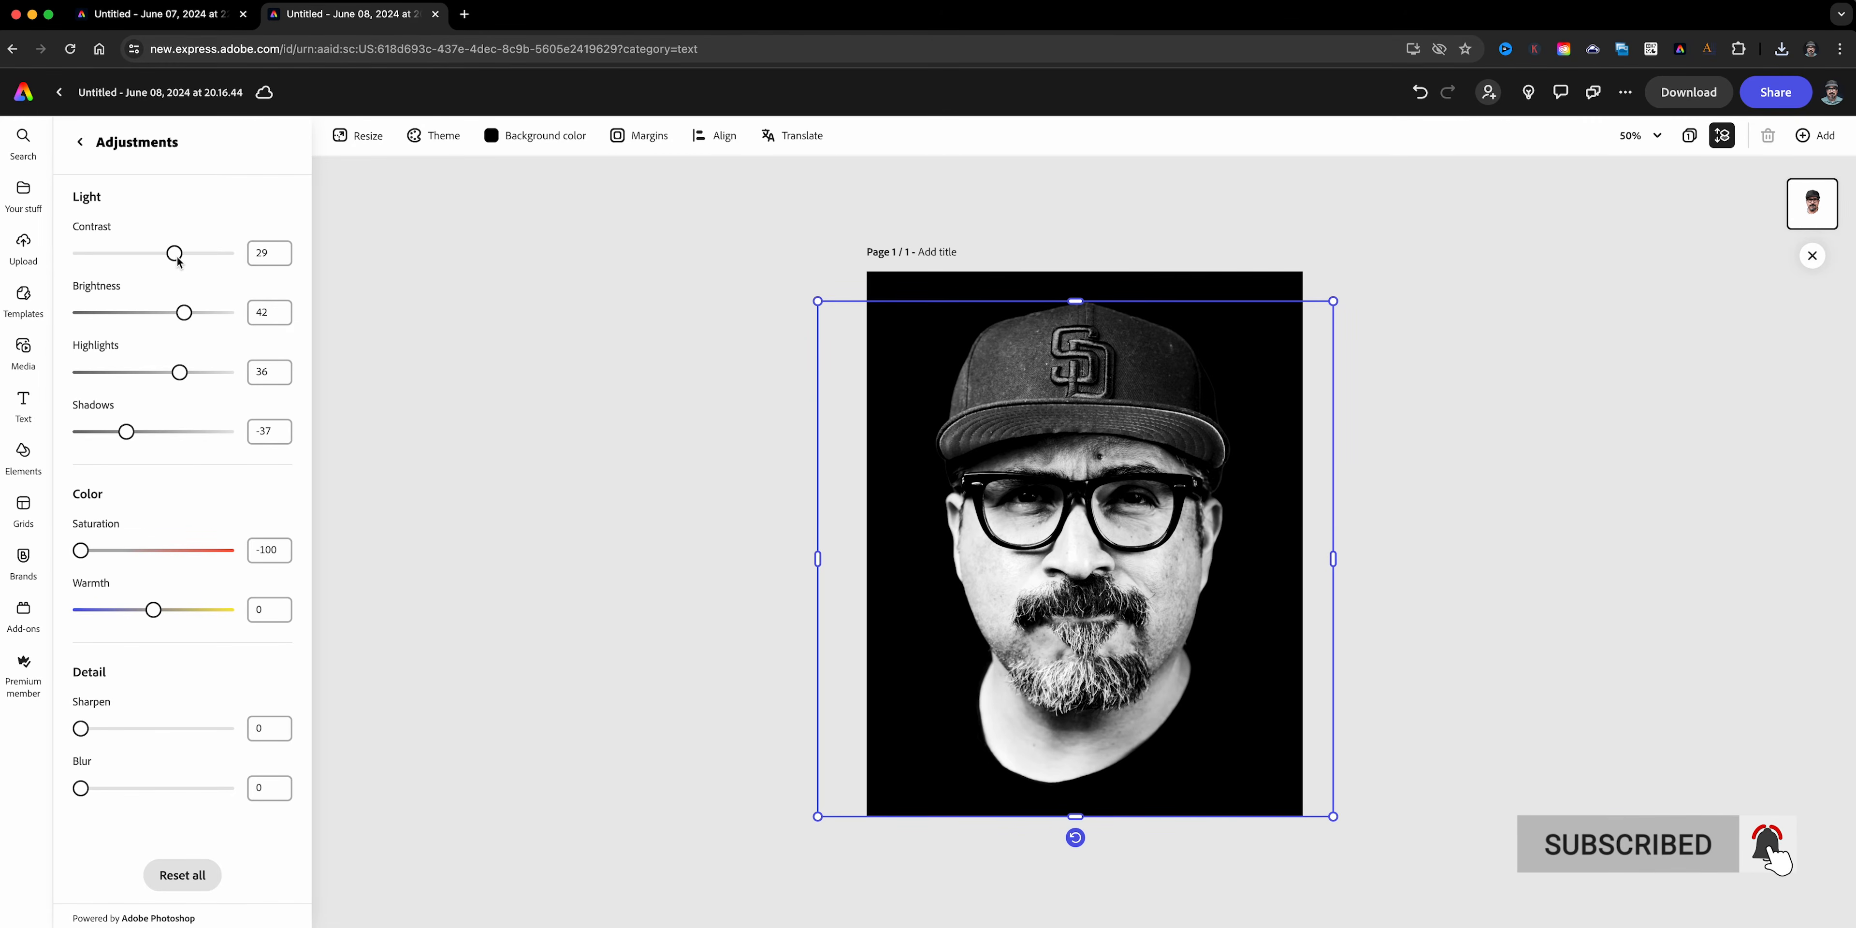
- Place the downloaded Untitled-2 (11).png over the portrait, shift it slightly upward and set its blend mode to Multiply
{"action": "left_click", "coordinate": [448, 470]}
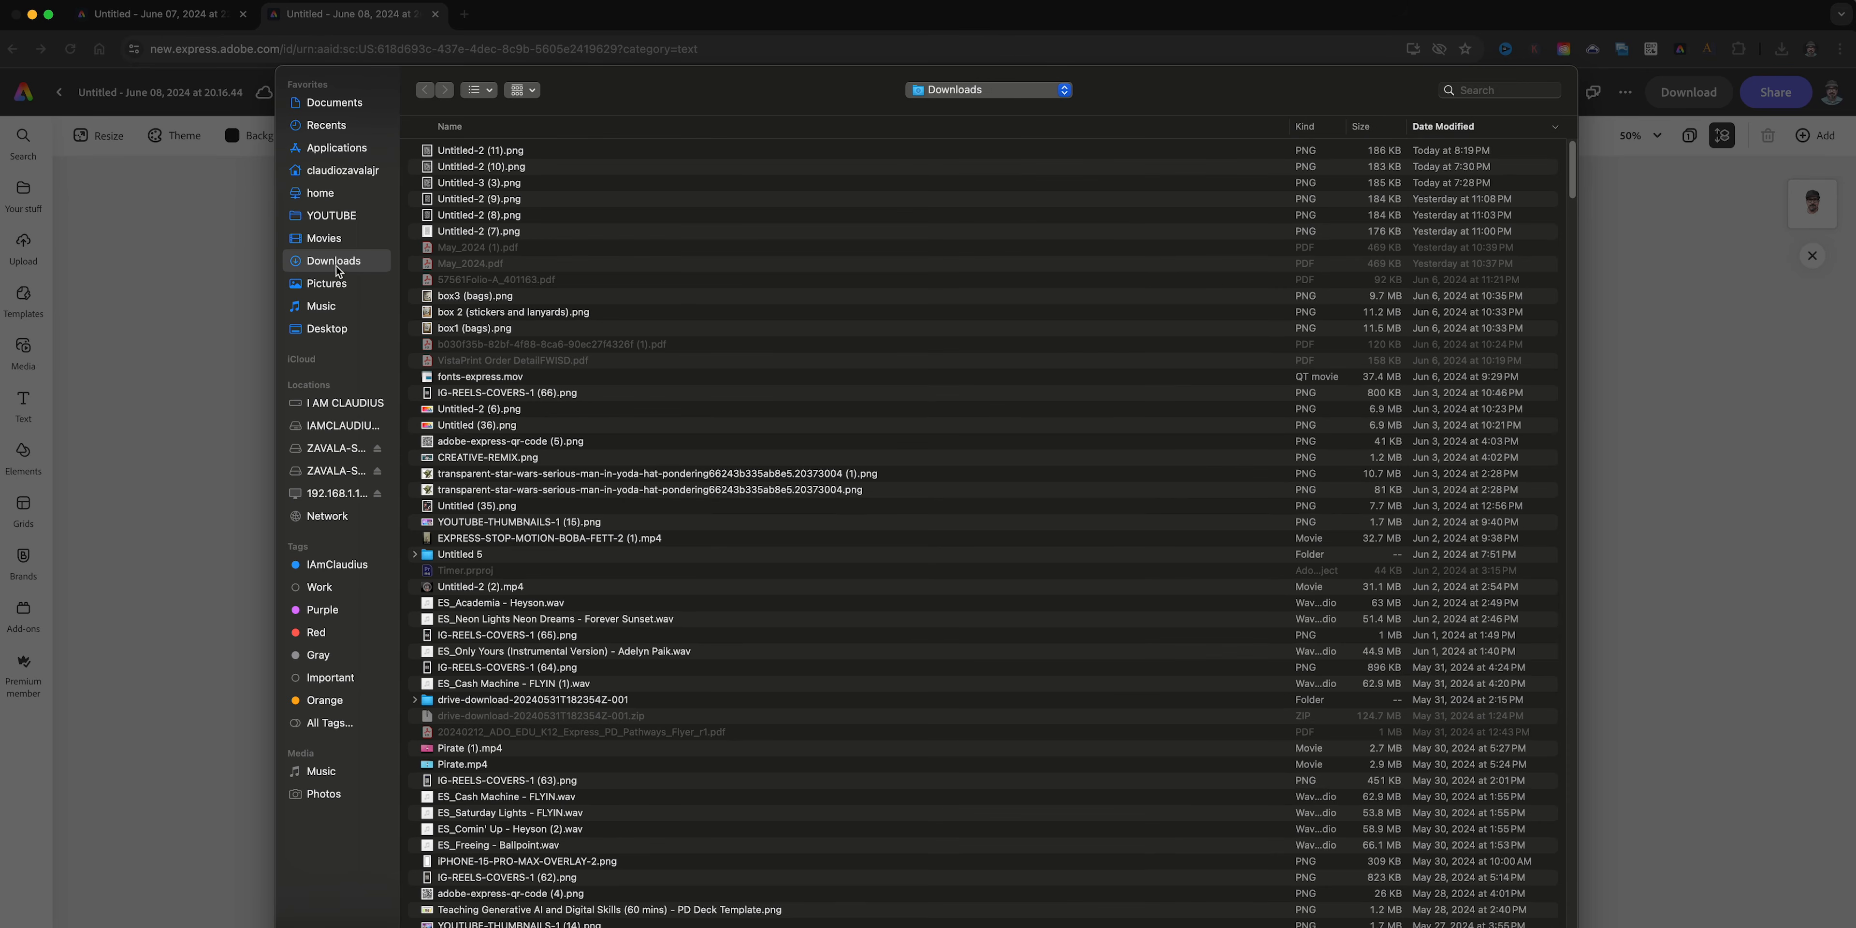
{"action": "left_click", "coordinate": [438, 153]}
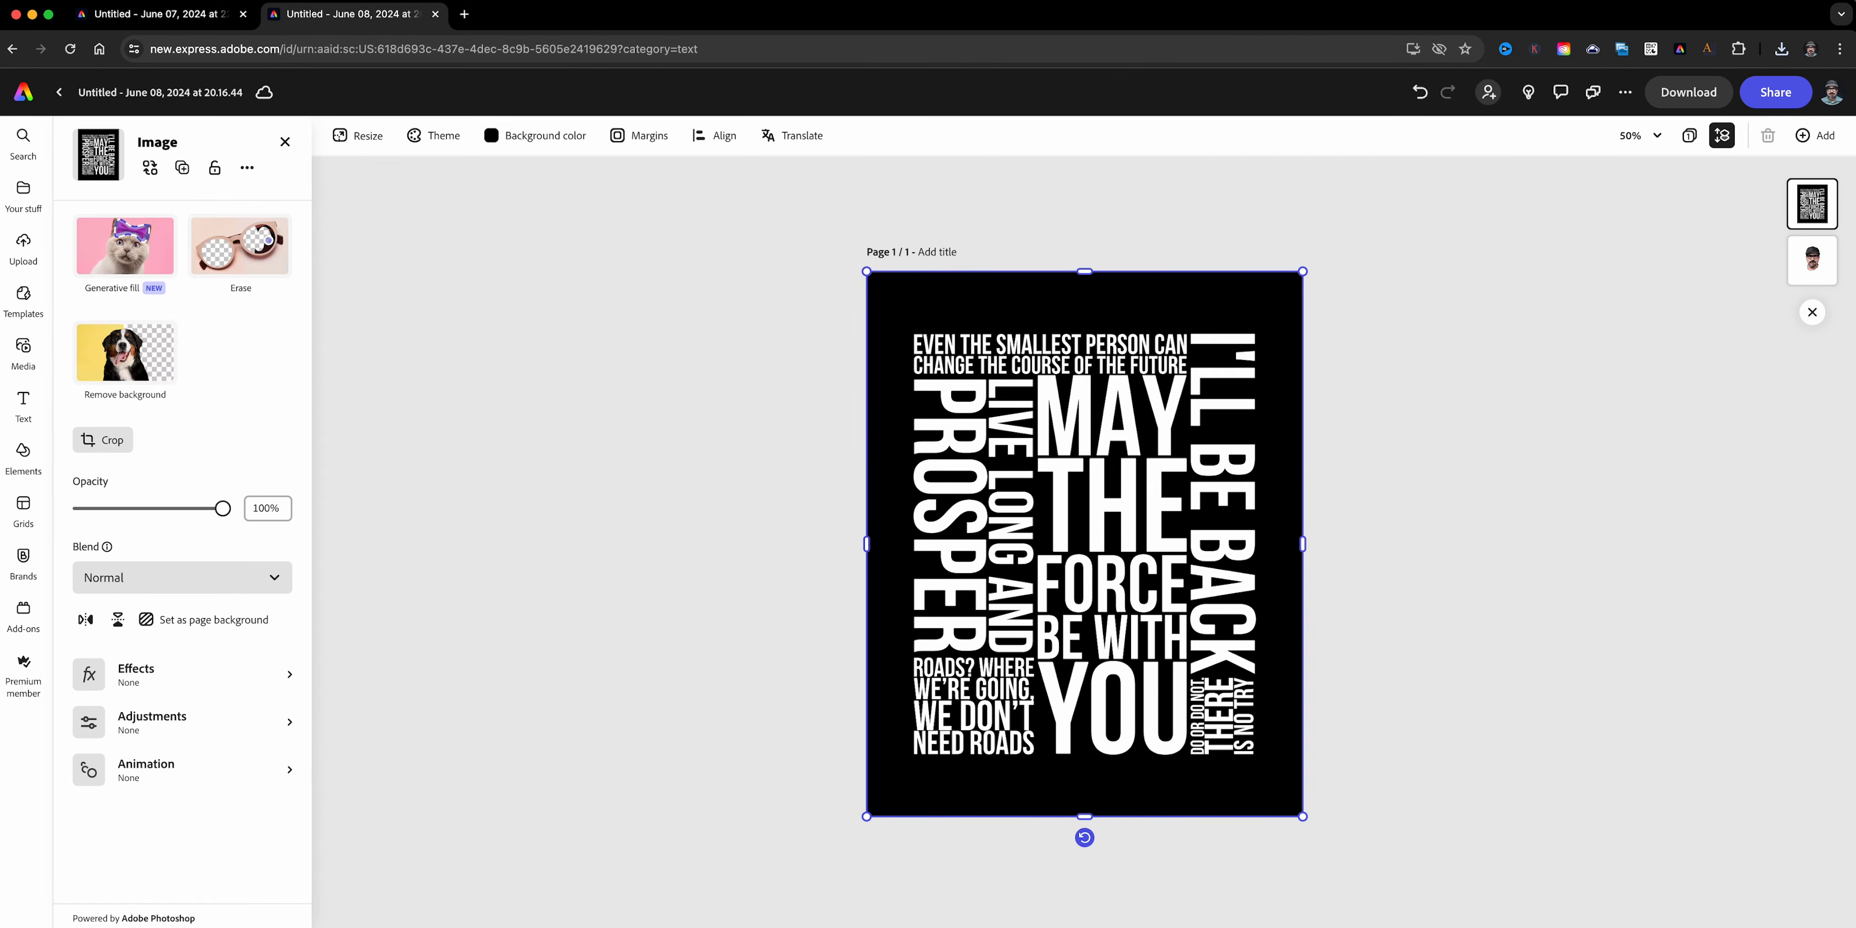
{"action": "mouse_move", "coordinate": [1289, 469]}
{"action": "left_mouse_down"}
{"action": "mouse_move", "coordinate": [1620, 518]}
{"action": "mouse_move", "coordinate": [1259, 470]}
{"action": "left_mouse_up"}
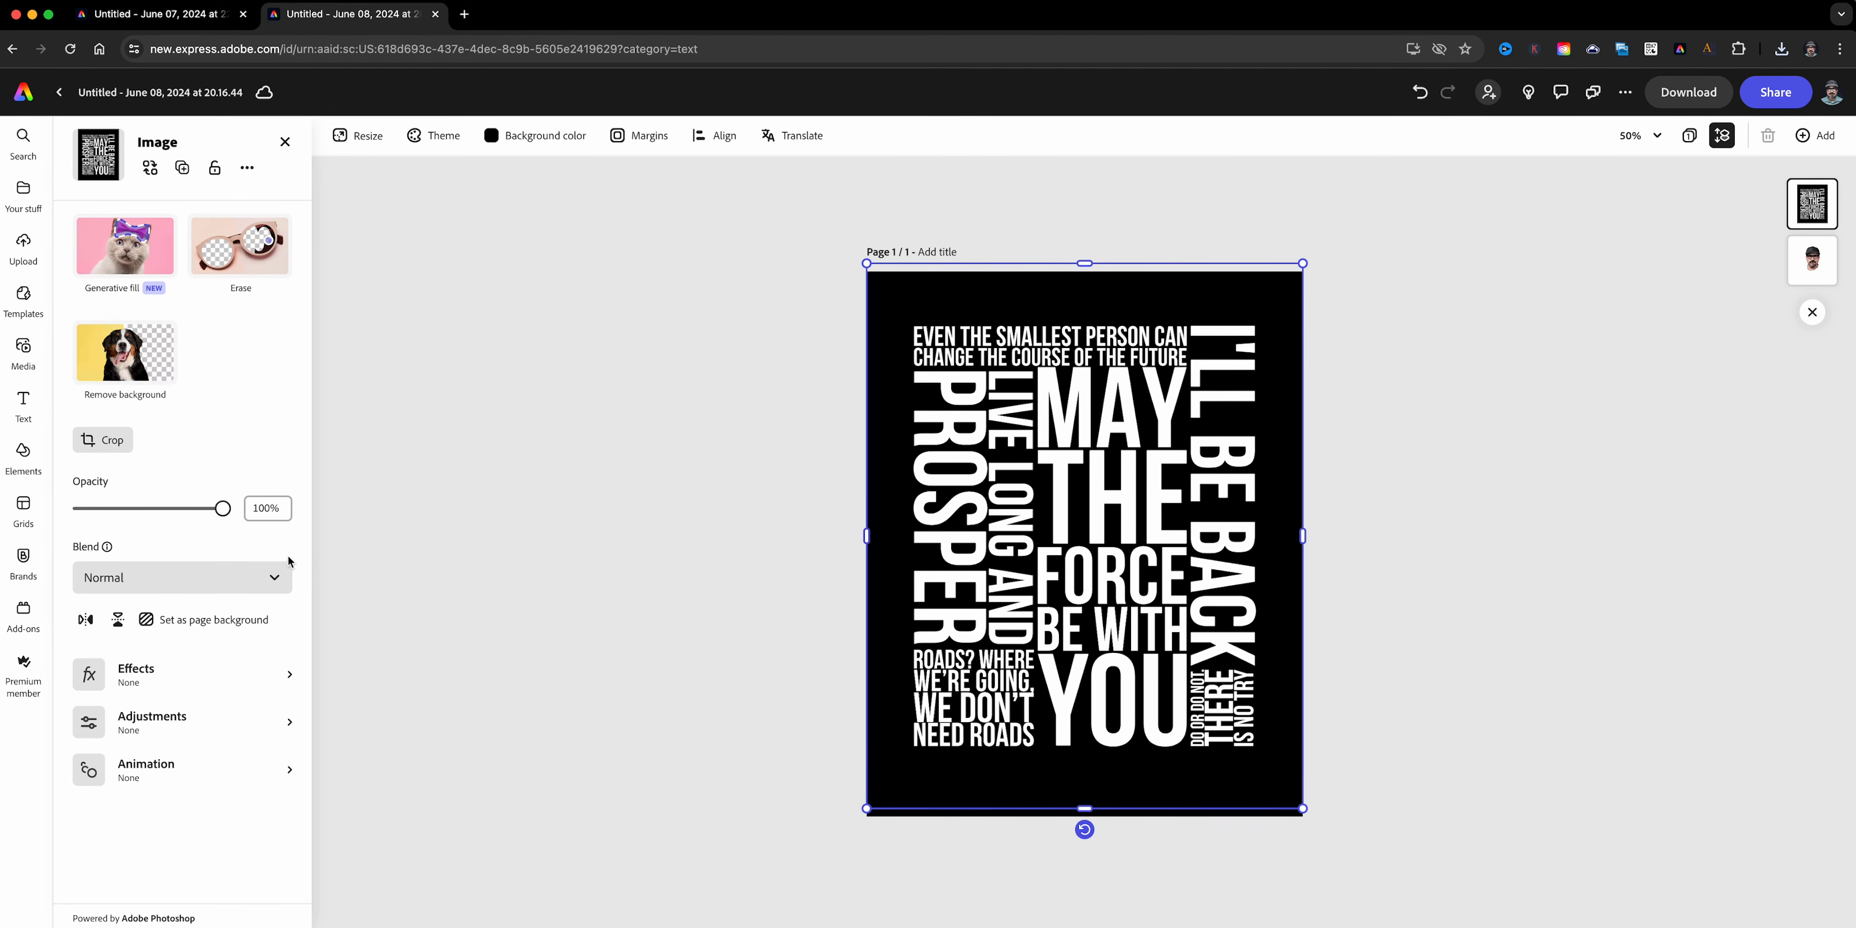
{"action": "left_click", "coordinate": [127, 579]}
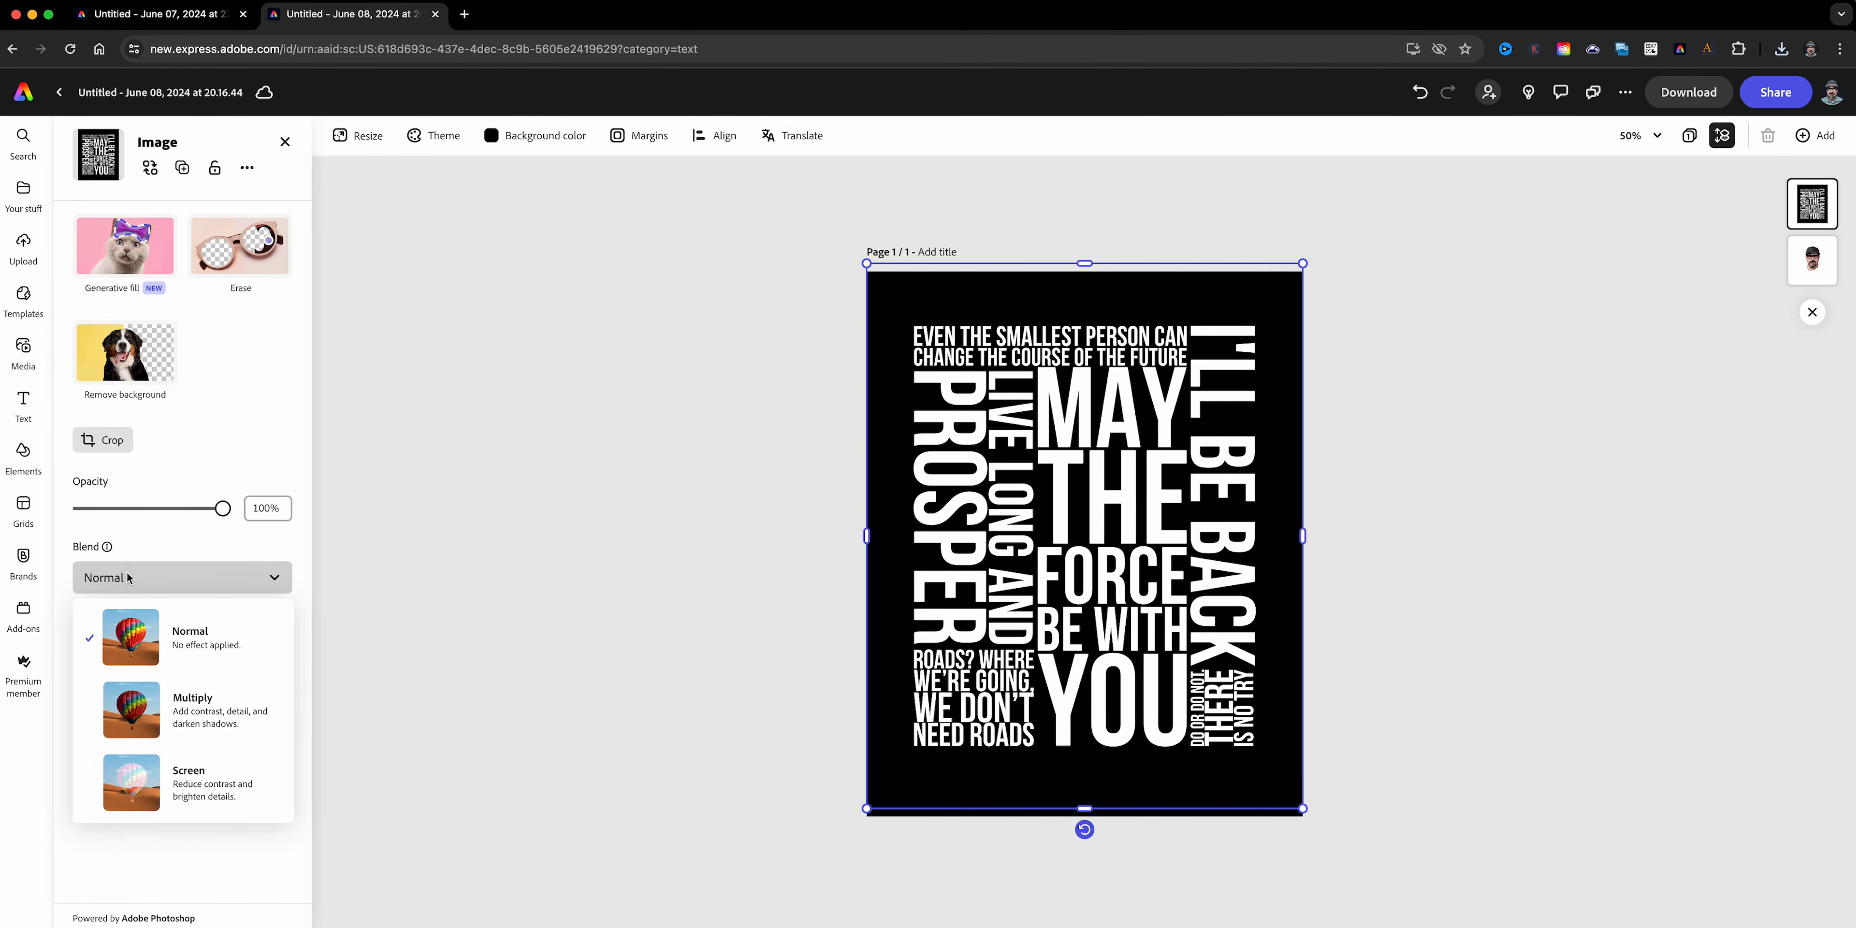
{"action": "left_click", "coordinate": [187, 694]}
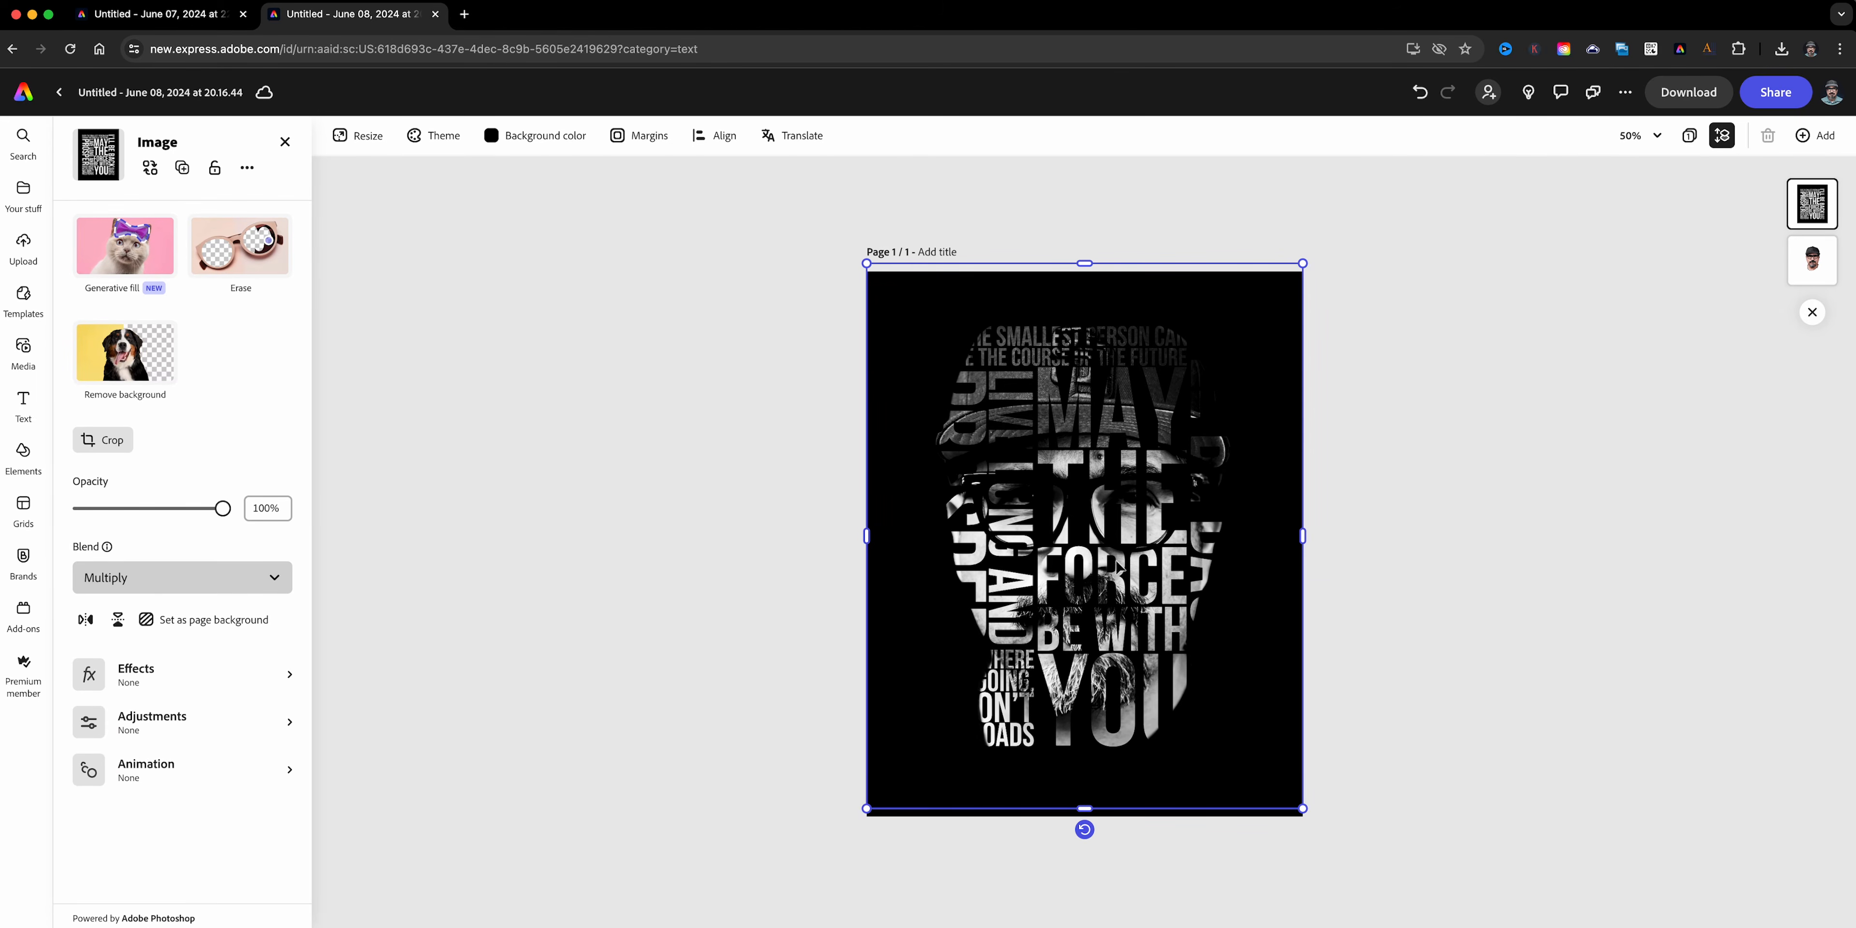
- Enlarge the quote text image beyond the page edges and reposition it so the words cover the whole face
{"action": "left_click_drag", "start_coordinate": [1157, 523], "coordinate": [1151, 561]}
{"action": "left_click_drag", "start_coordinate": [1297, 301], "coordinate": [1351, 234]}
{"action": "left_click_drag", "start_coordinate": [1163, 434], "coordinate": [1137, 437]}
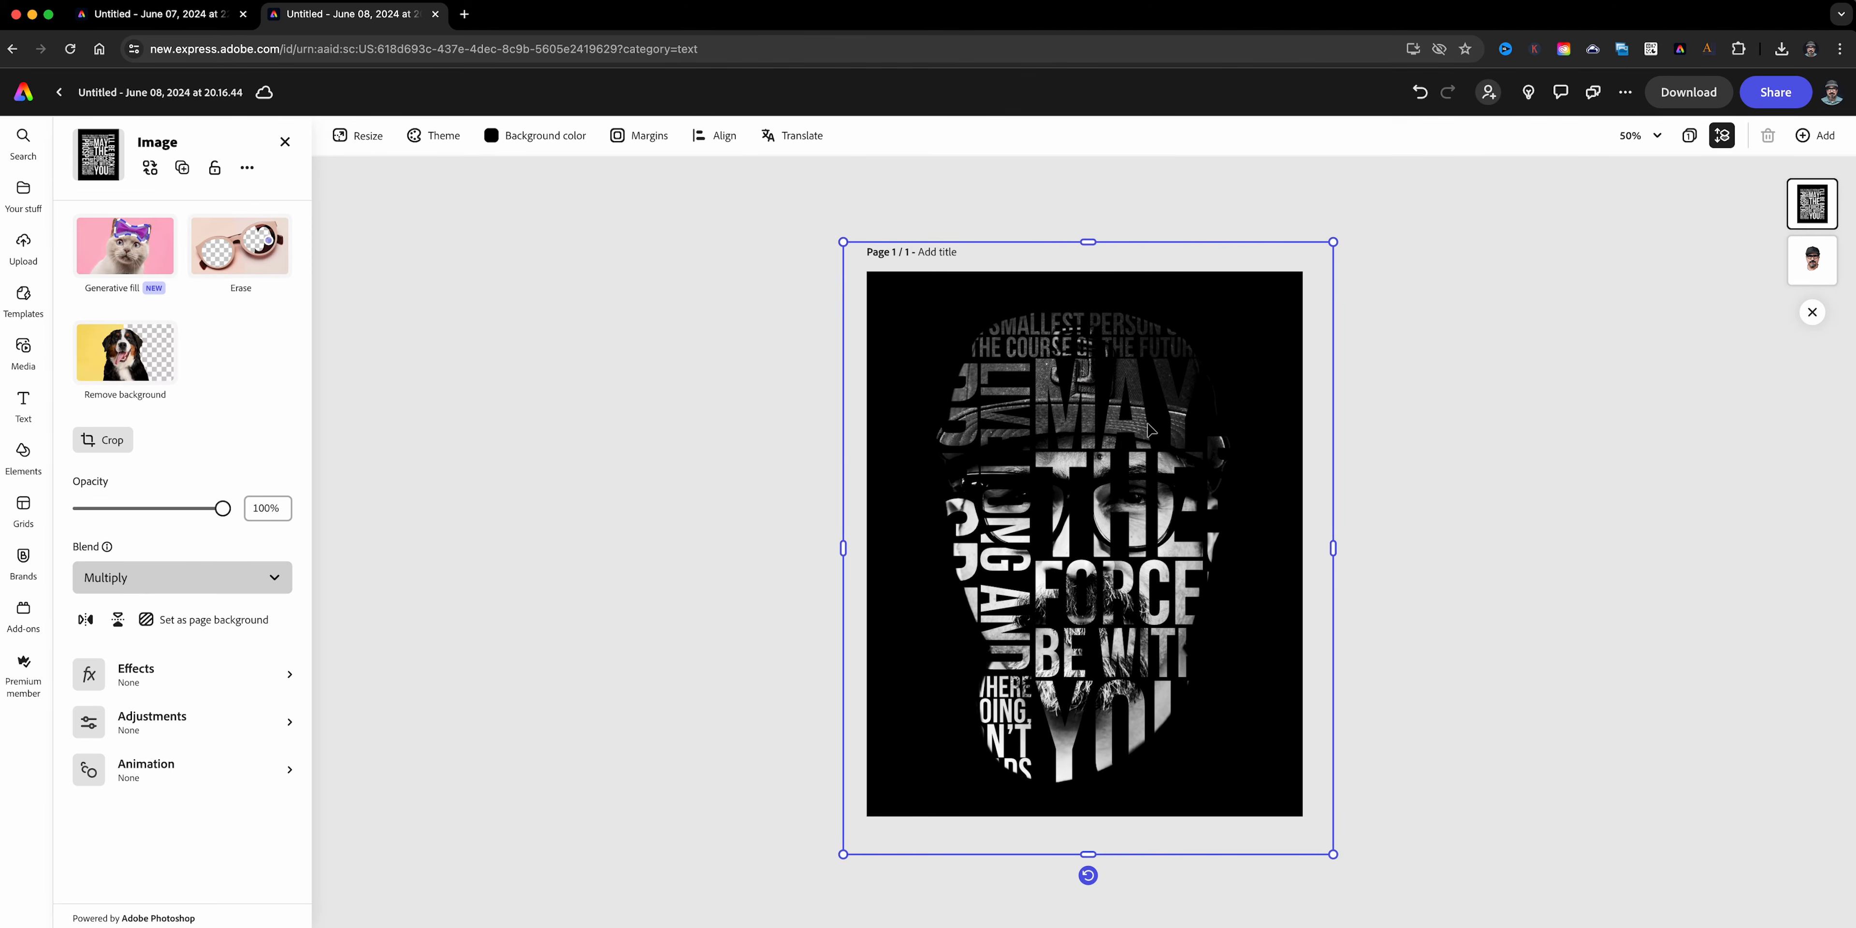
- Examine the blended quote text over the portrait up close, from the hat down to the beard and chin
{"action": "key", "text": "super+plus"}
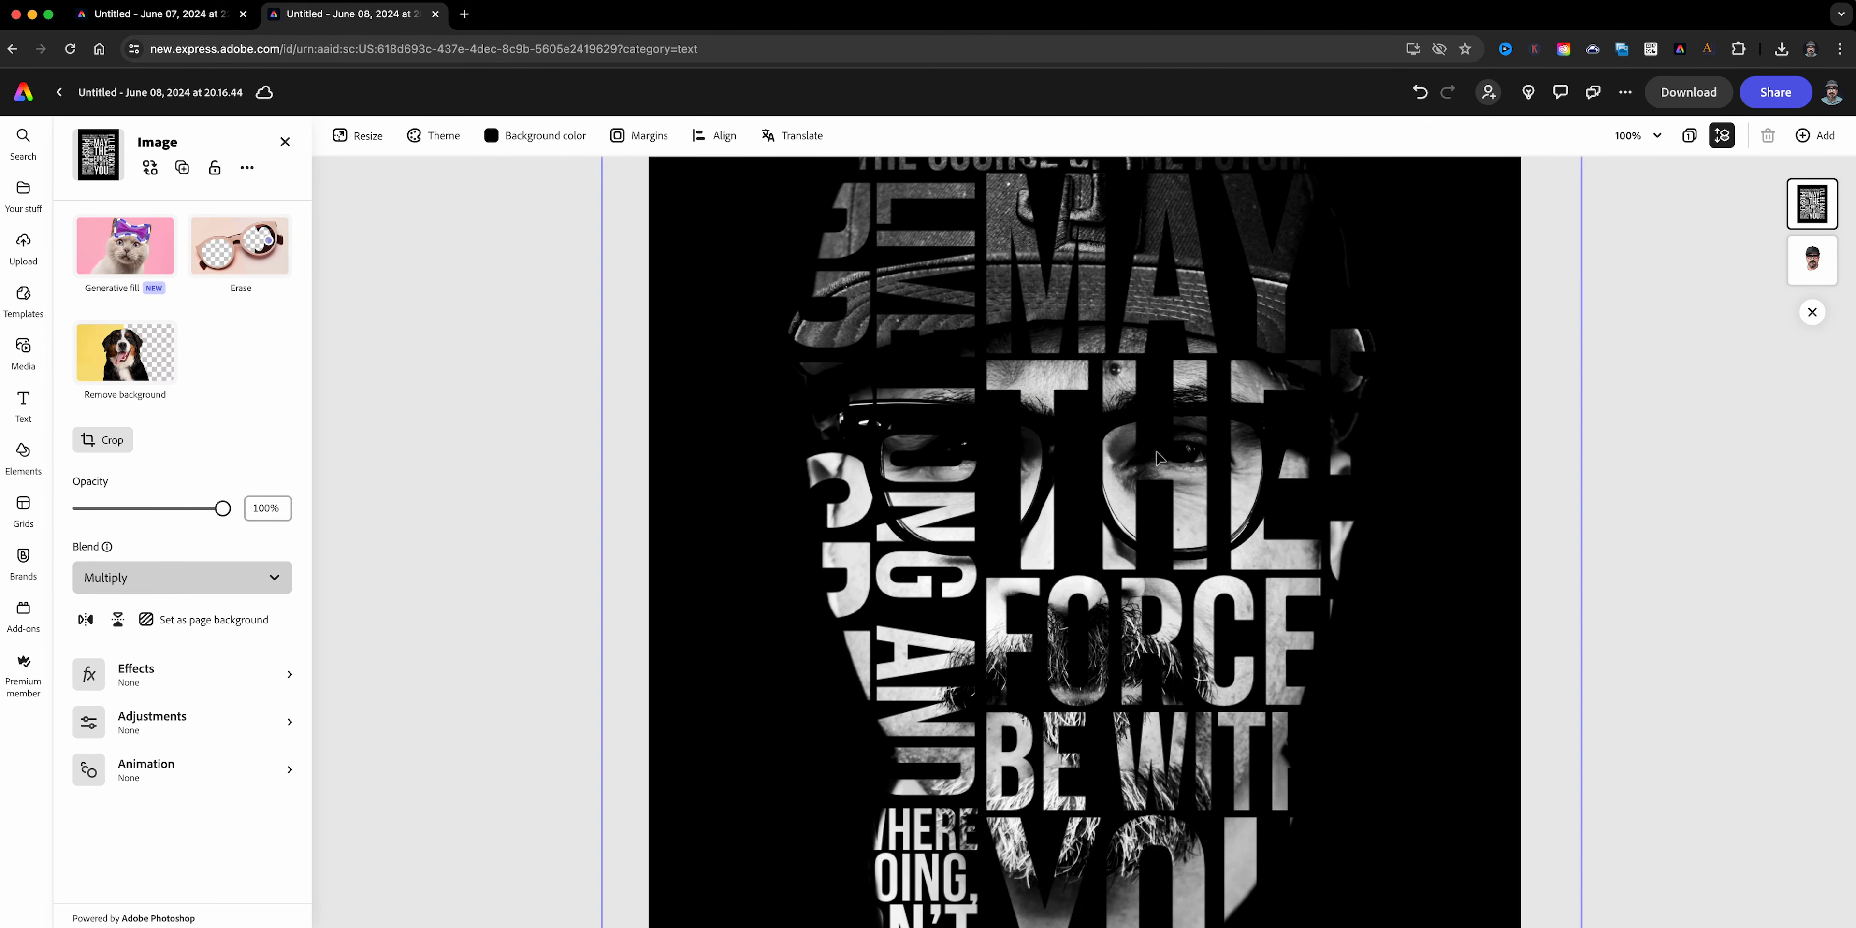
{"action": "scroll", "coordinate": [1121, 577], "scroll_direction": "up", "scroll_amount": 1}
{"action": "scroll", "coordinate": [1121, 583], "scroll_direction": "up", "scroll_amount": 2}
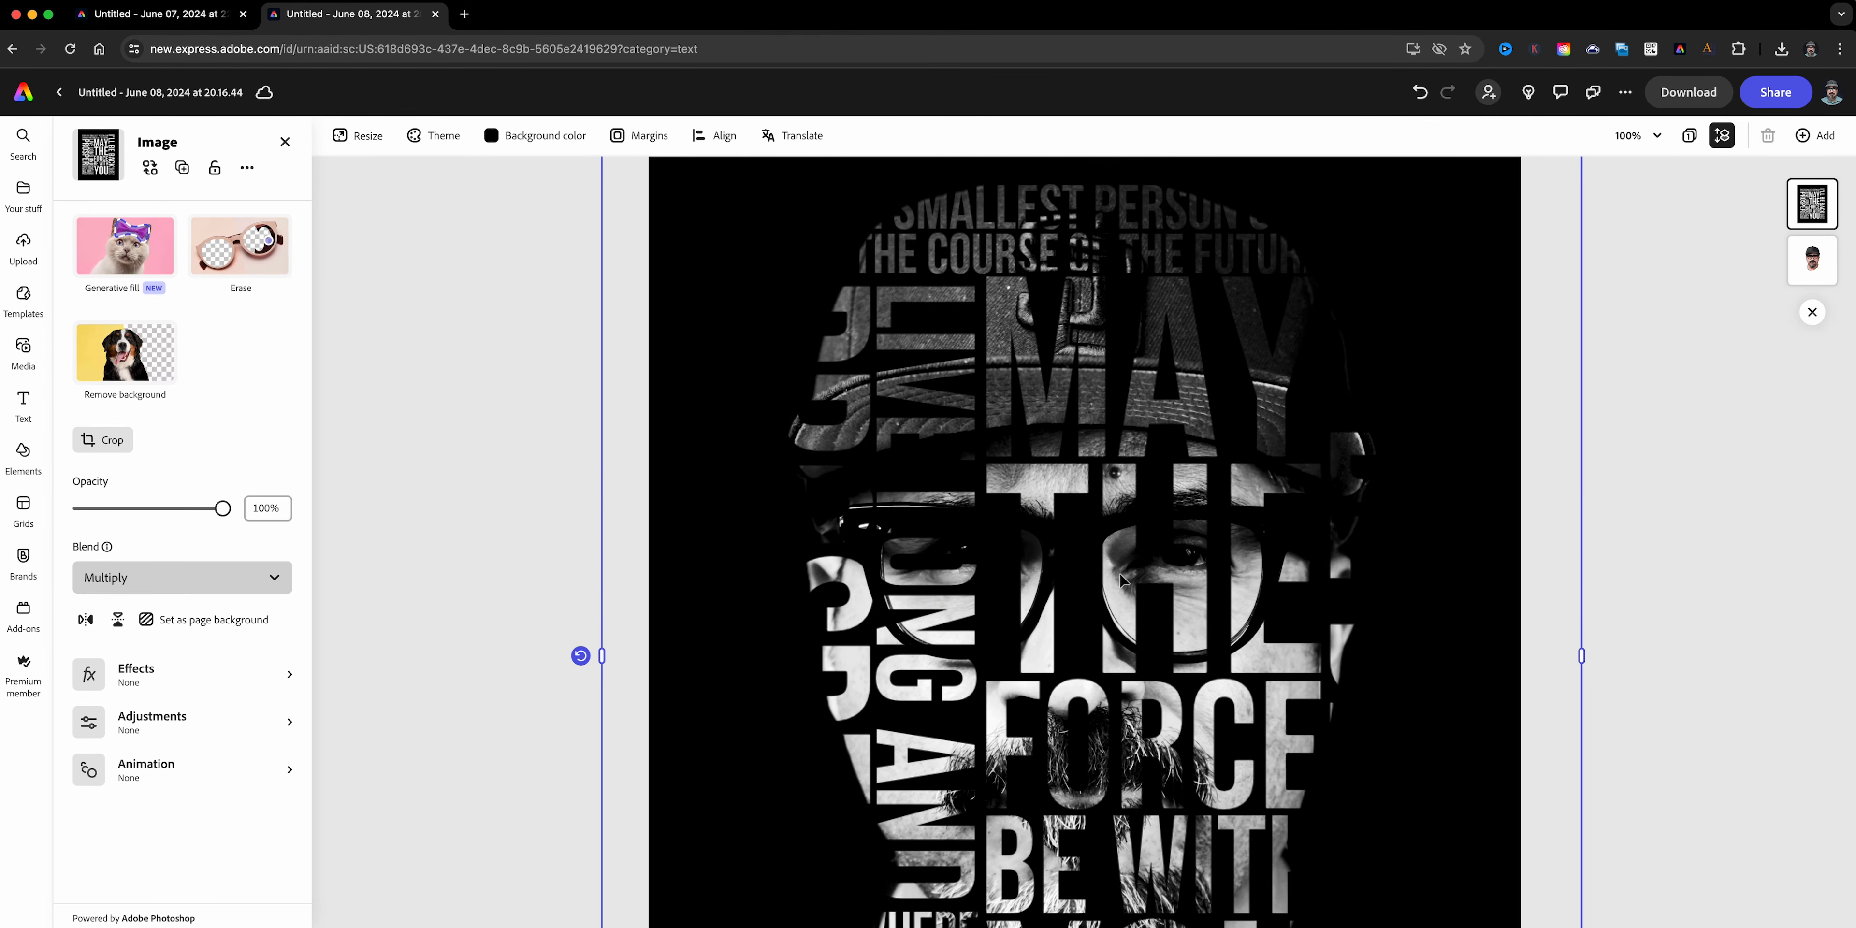
{"action": "scroll", "coordinate": [1120, 580], "scroll_direction": "down", "scroll_amount": 3}
{"action": "scroll", "coordinate": [1119, 579], "scroll_direction": "down", "scroll_amount": 3}
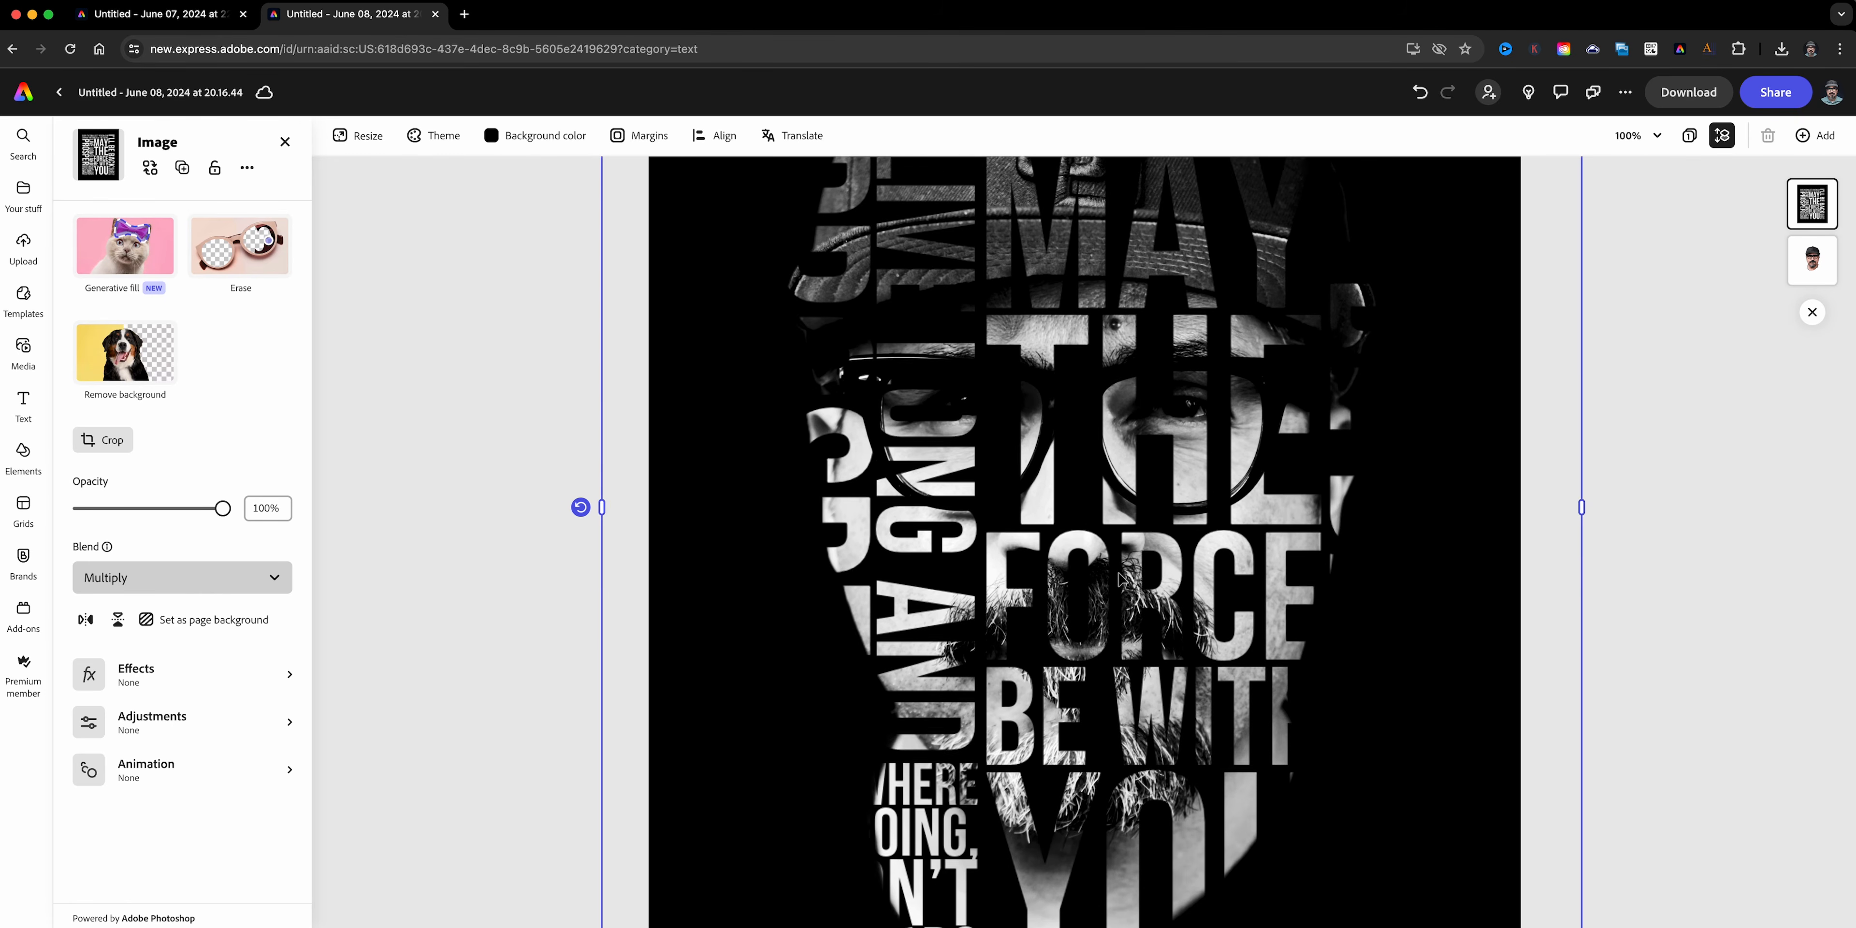
{"action": "scroll", "coordinate": [1287, 645], "scroll_direction": "up", "scroll_amount": 1}
{"action": "scroll", "coordinate": [1286, 645], "scroll_direction": "down", "scroll_amount": 1}
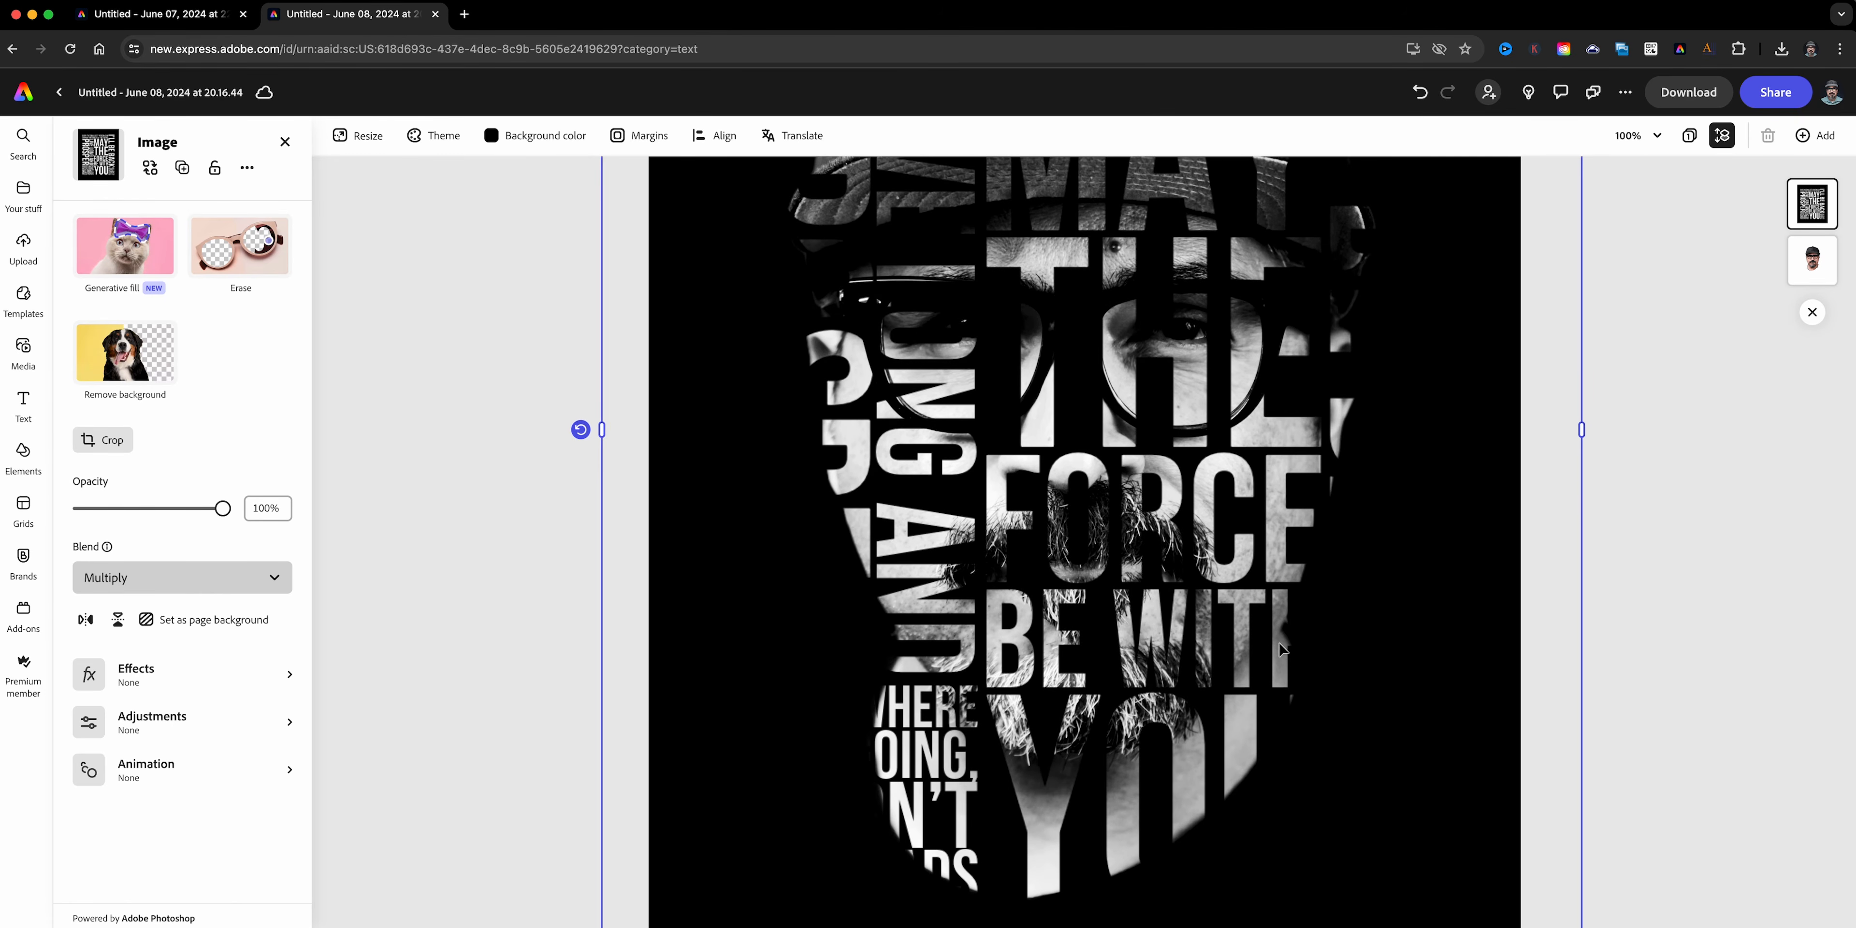
{"action": "key", "text": "super+minus"}
{"action": "left_click", "coordinate": [1397, 592]}
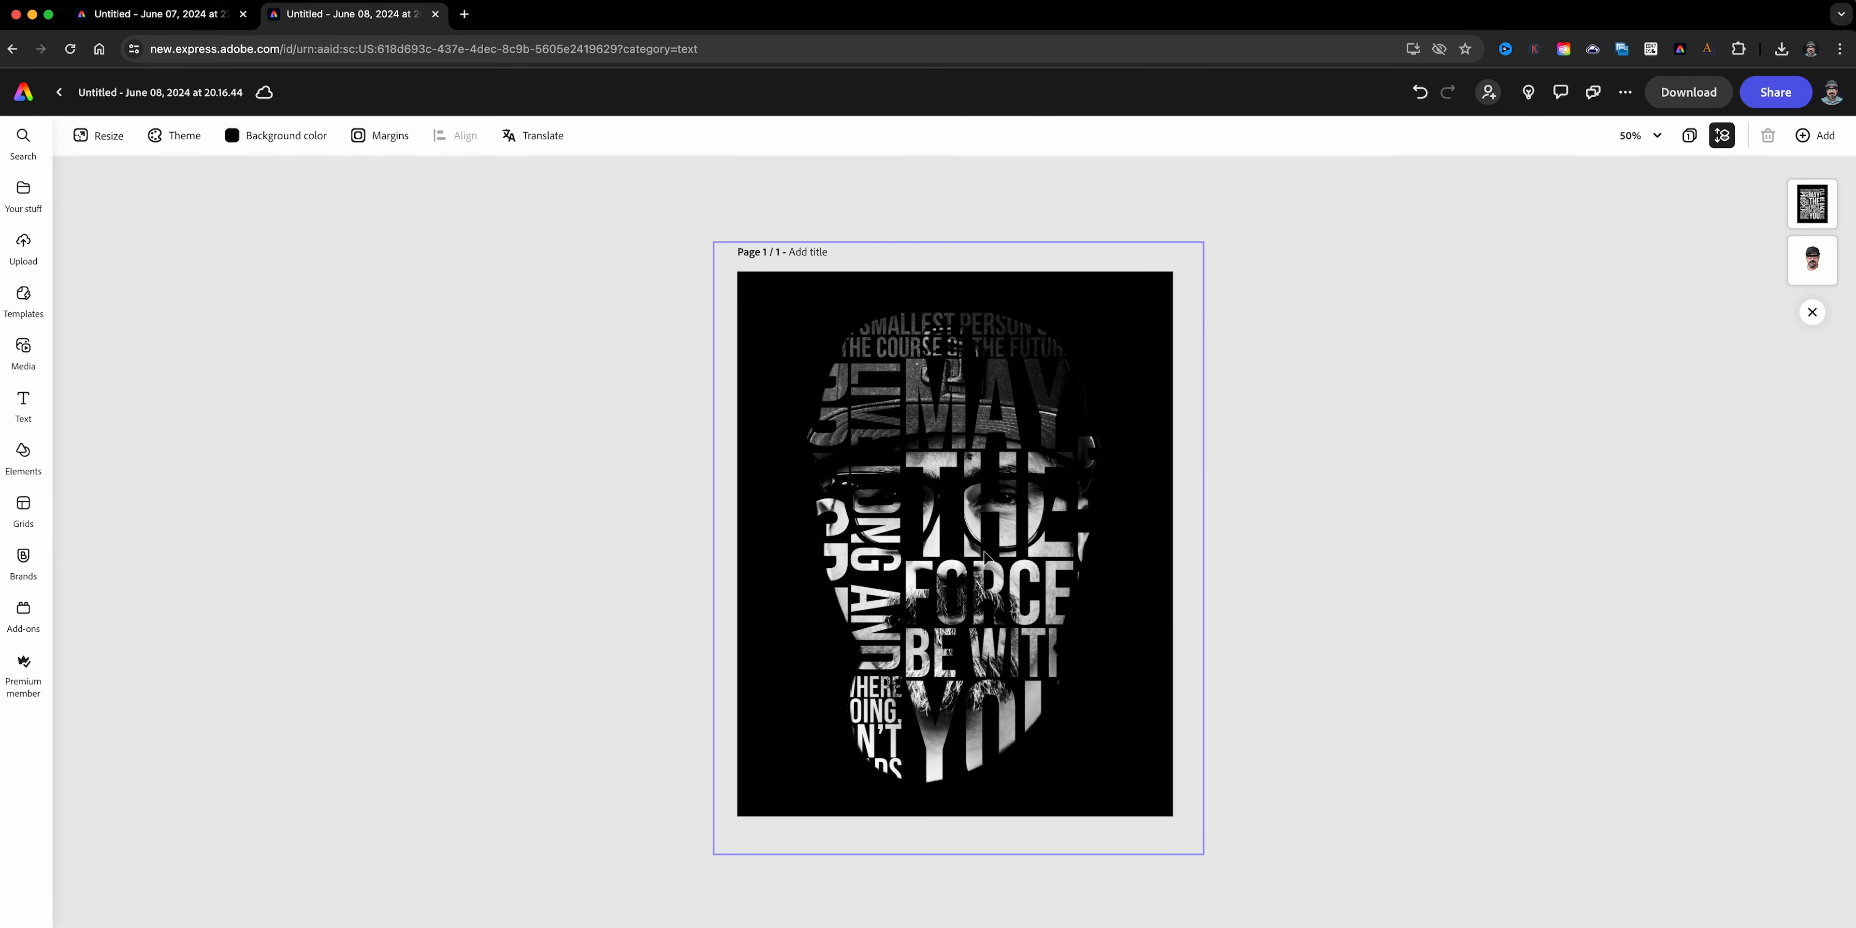
- Shift the quote text image slightly left and up so the word WITH fits fully on the face, and deselect it
{"action": "left_click_drag", "start_coordinate": [898, 514], "coordinate": [1028, 497]}
{"action": "left_click_drag", "start_coordinate": [1020, 510], "coordinate": [1020, 510]}
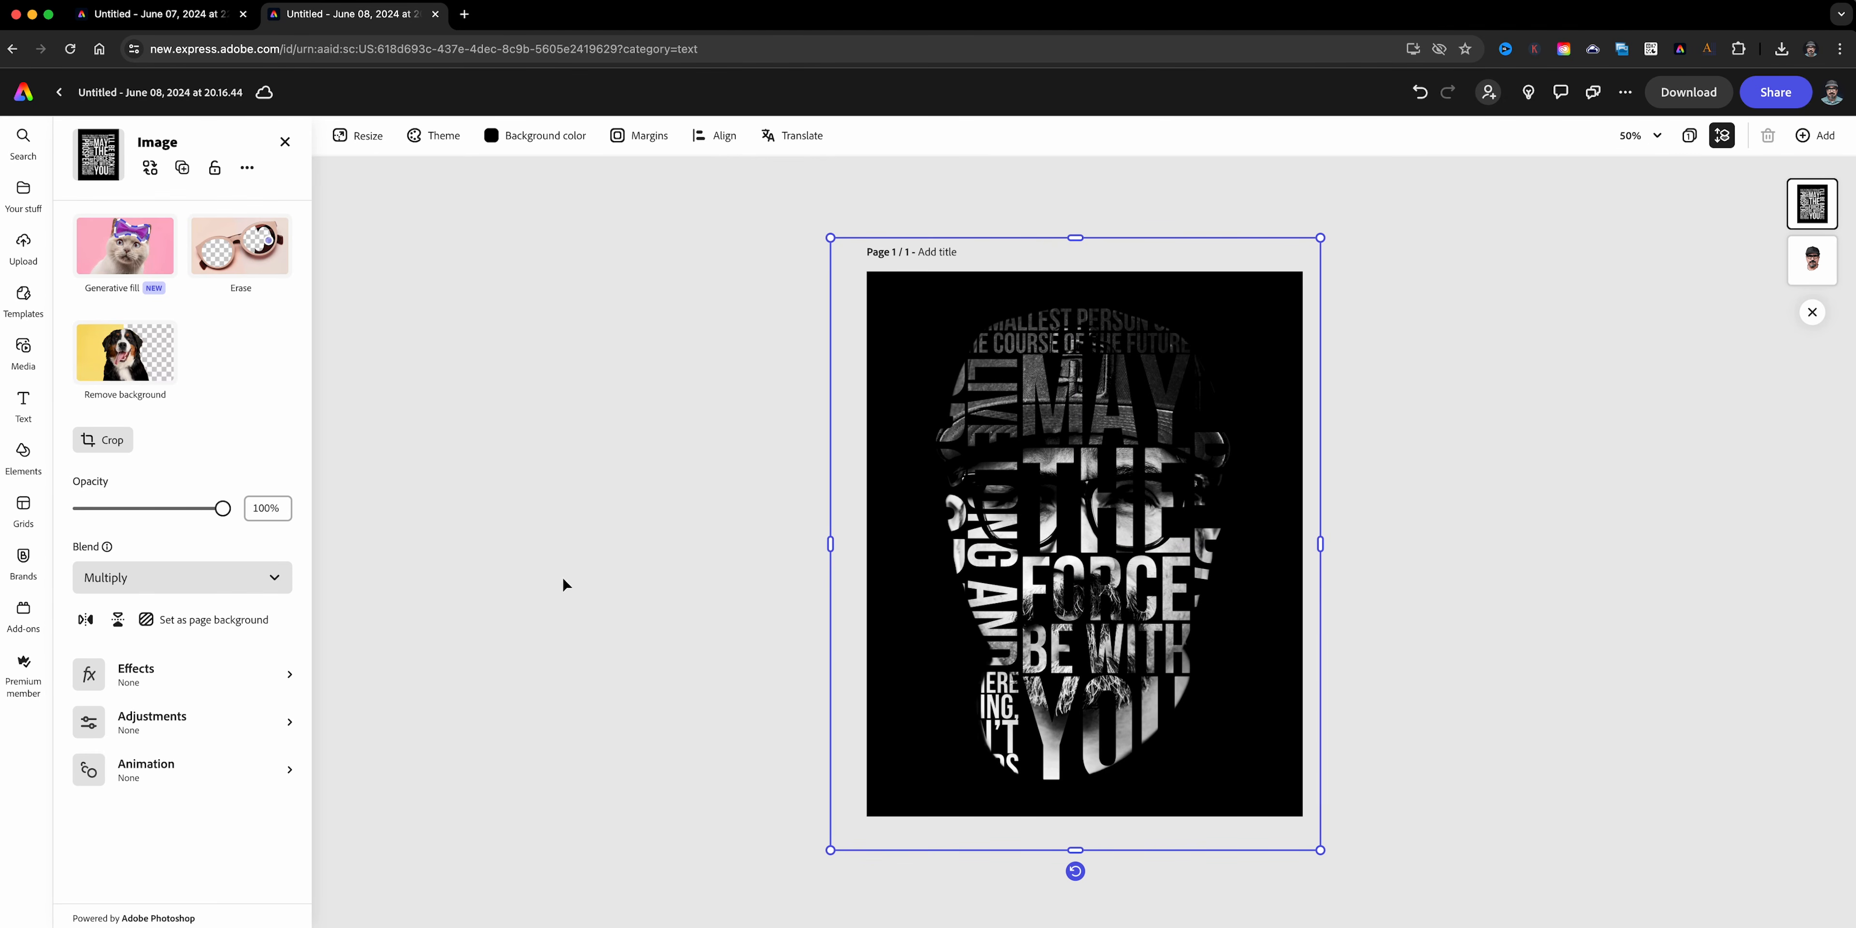
{"action": "left_click", "coordinate": [1518, 476]}
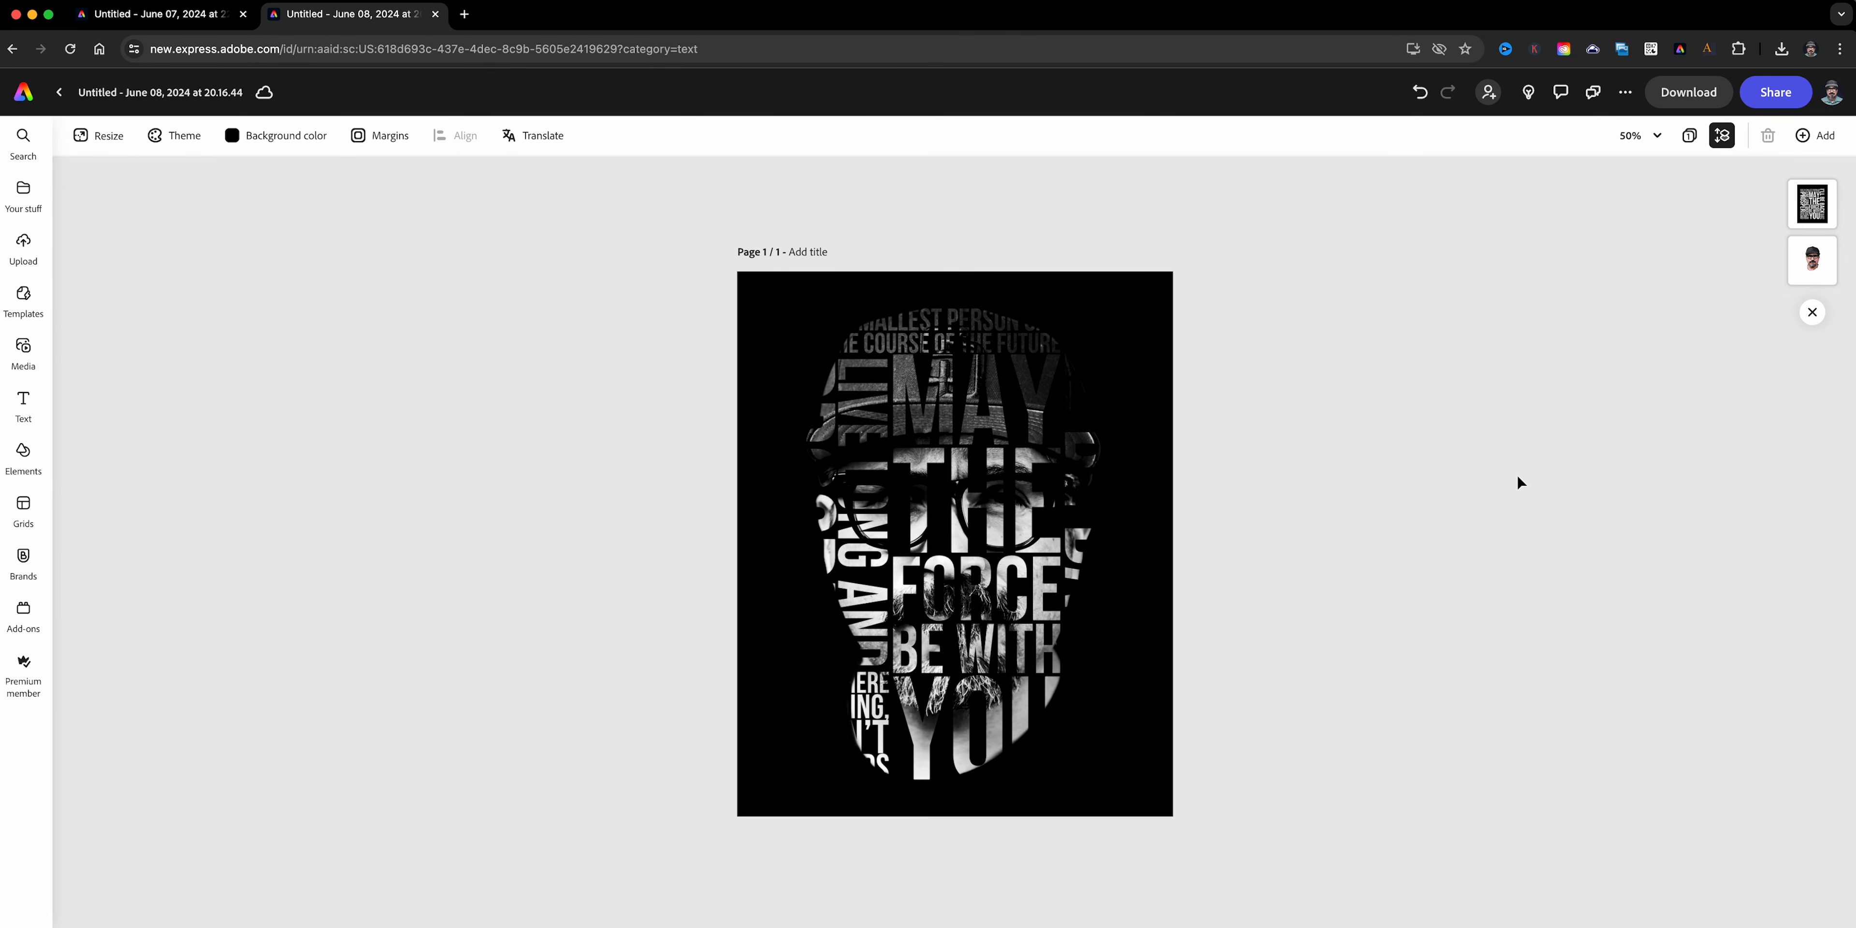